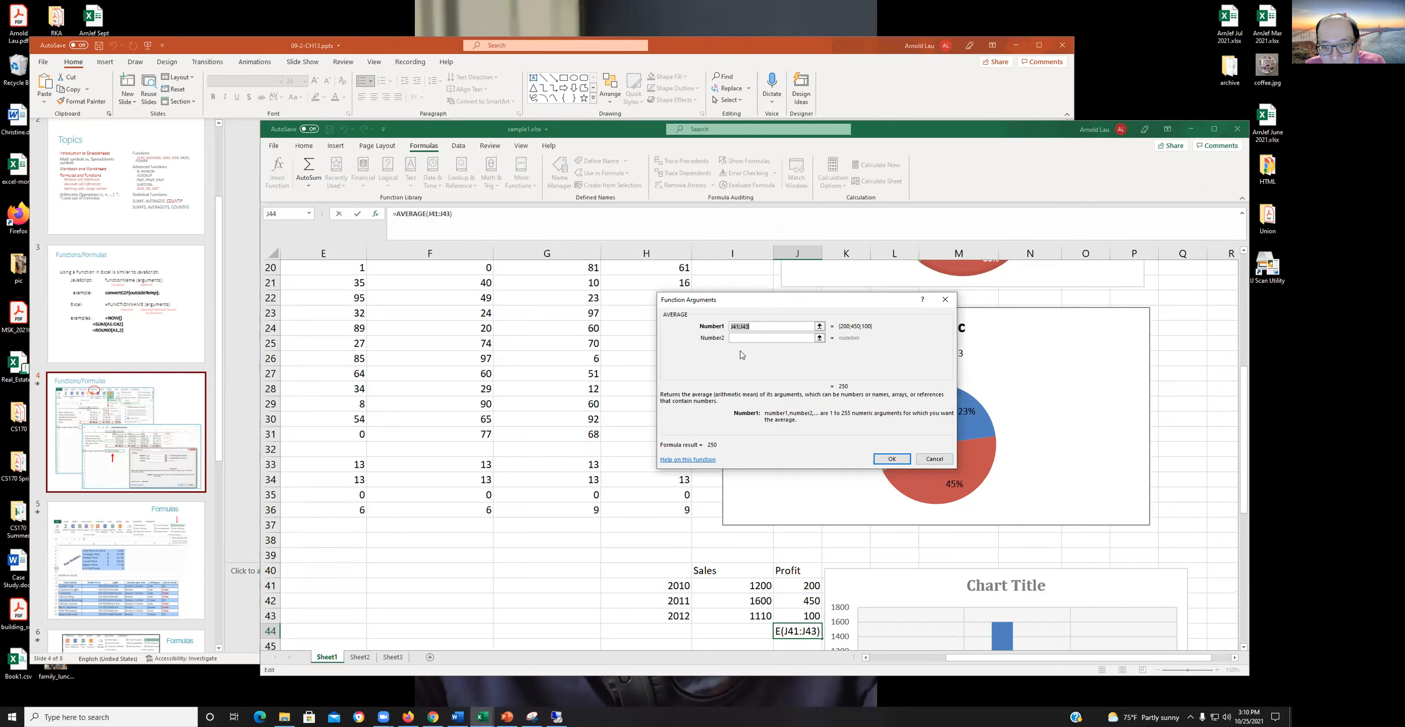
- Accept the AVERAGE function in cell J44 with the profit range J41:J43
left_click(762, 326)
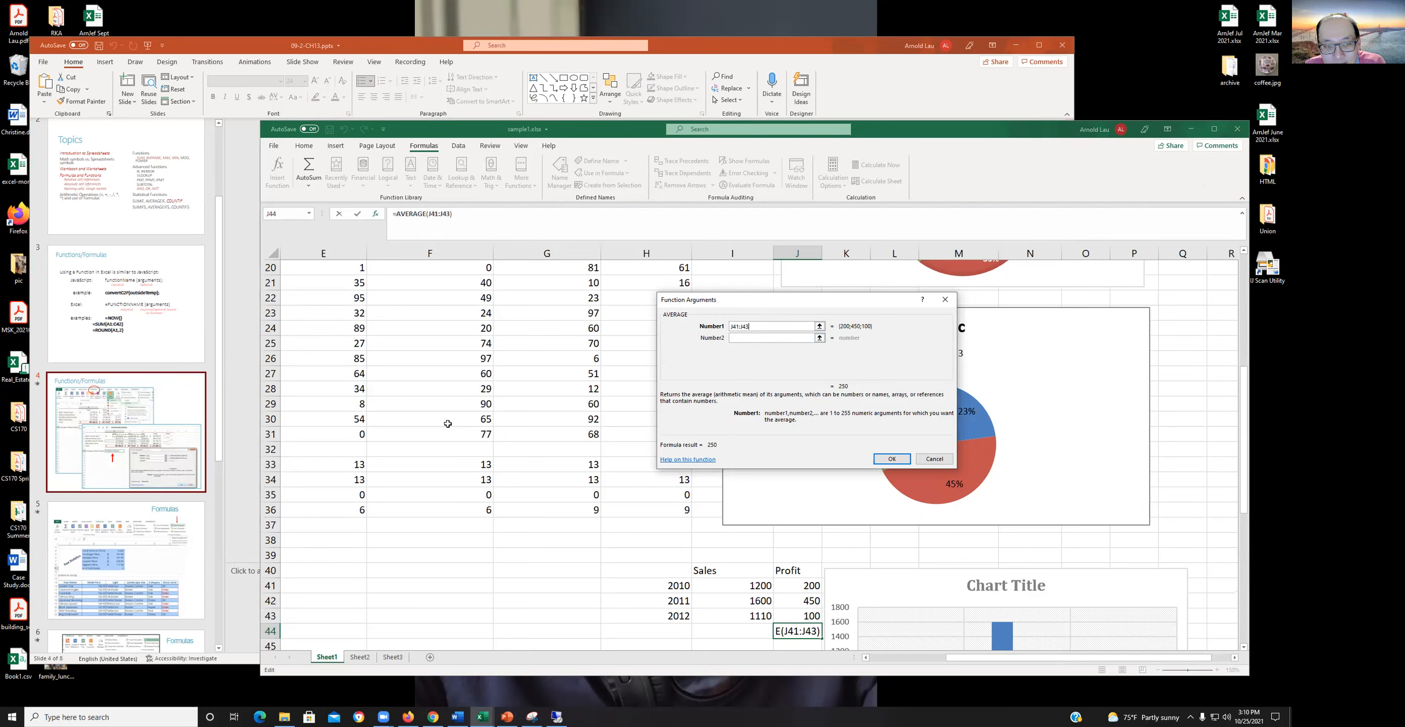
scroll(448, 424, "up", 4)
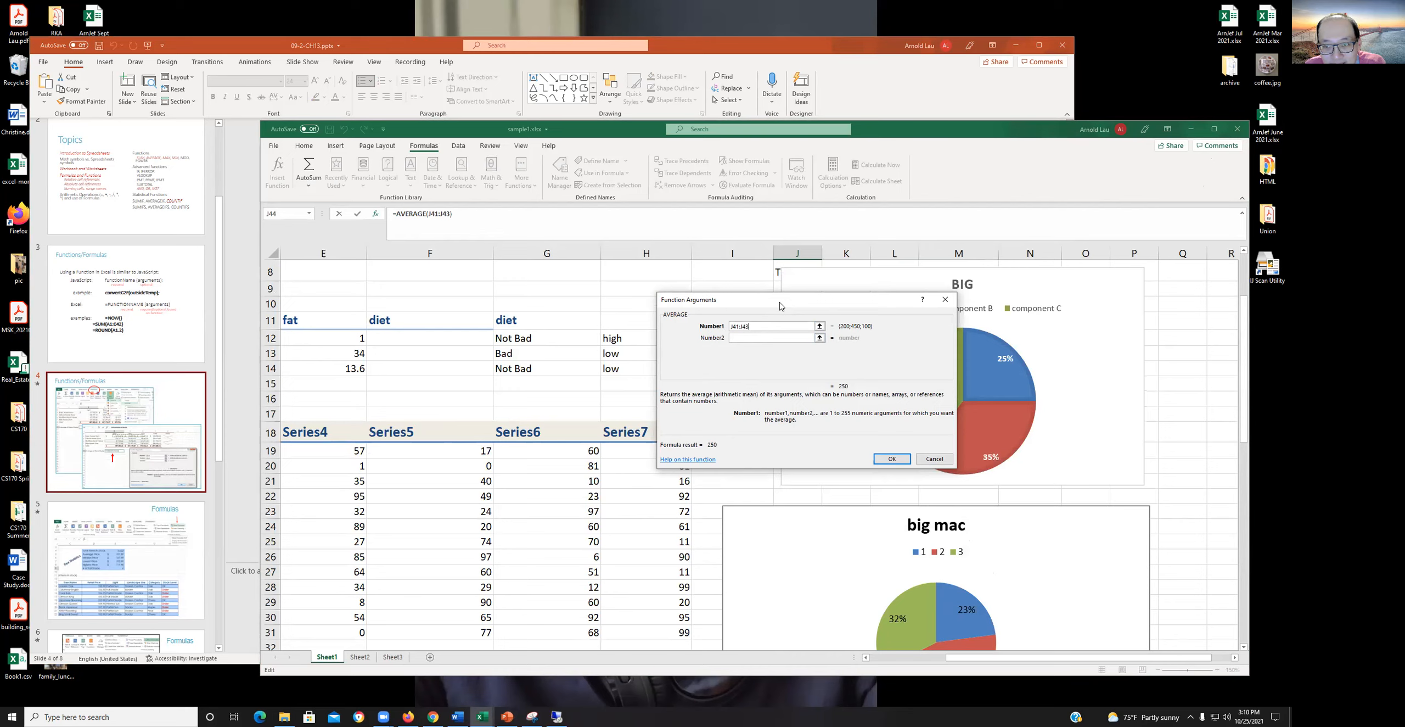
left_click_drag(781, 306, 443, 323)
key("Return")
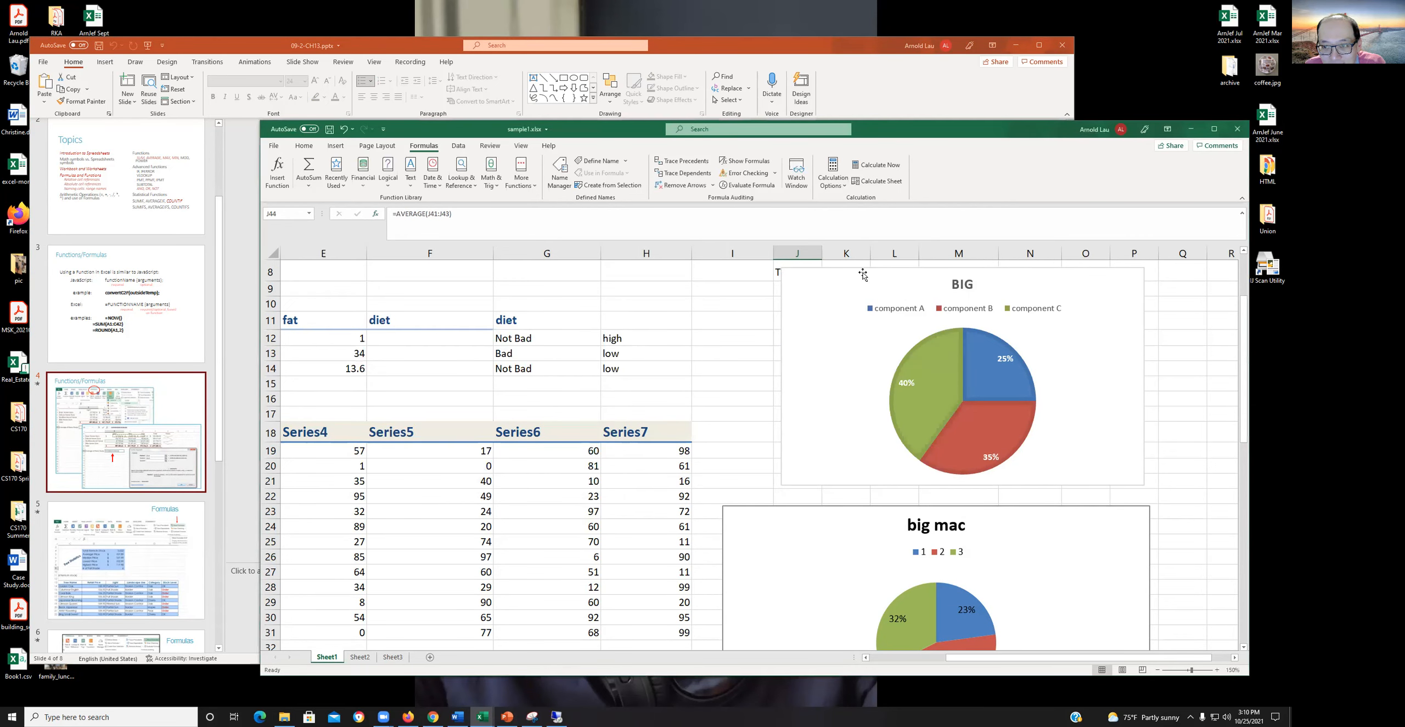
- Move the BIG pie chart, the big mac pie chart and the Sales/Profit column chart further right, away from the neighbouring data cells
left_click_drag(863, 274, 988, 276)
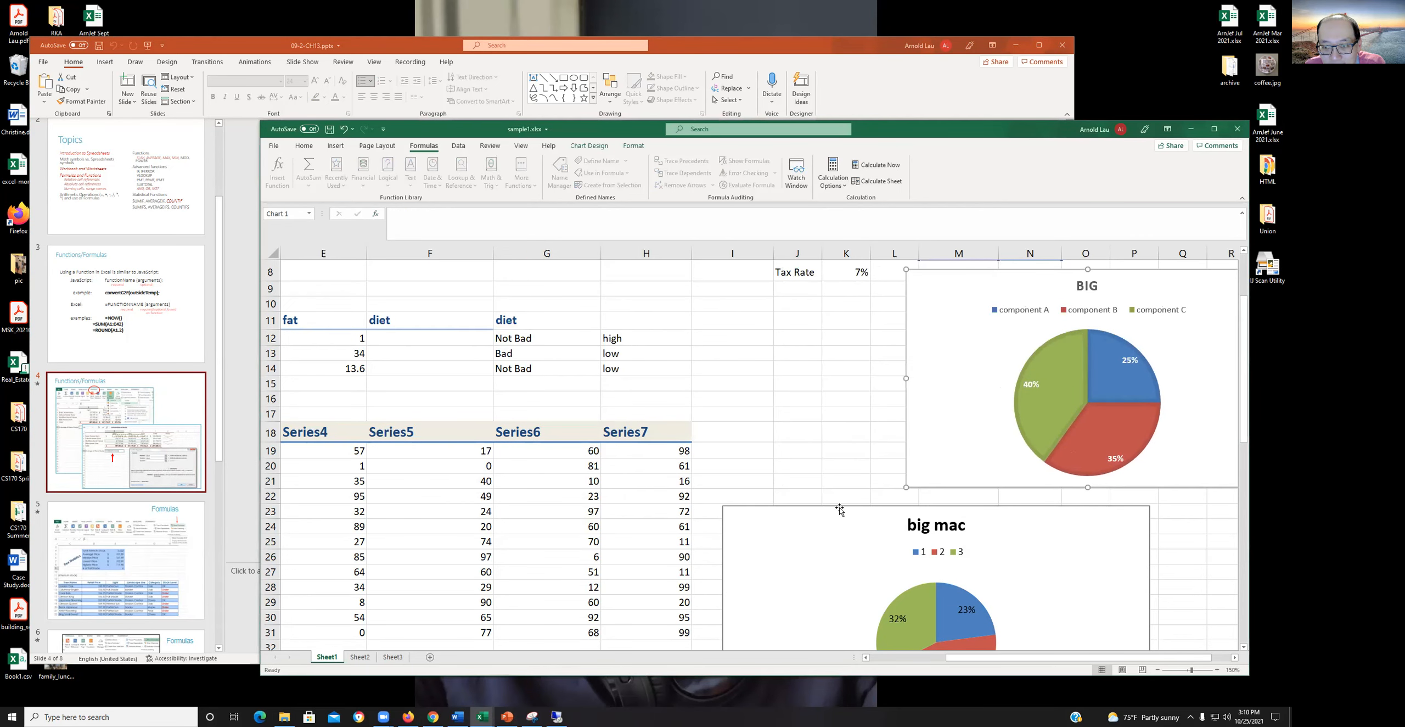
left_click_drag(840, 509, 994, 503)
scroll(744, 447, "down", 4)
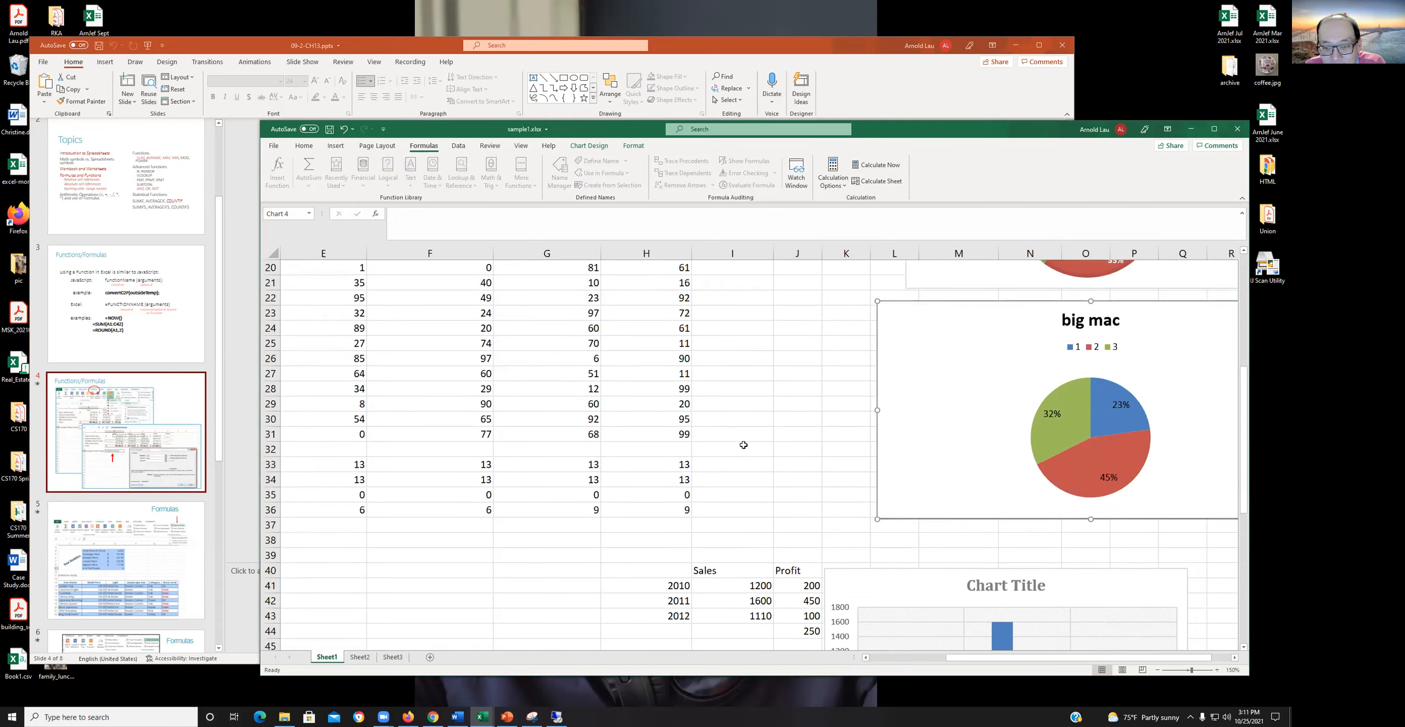
scroll(743, 444, "down", 3)
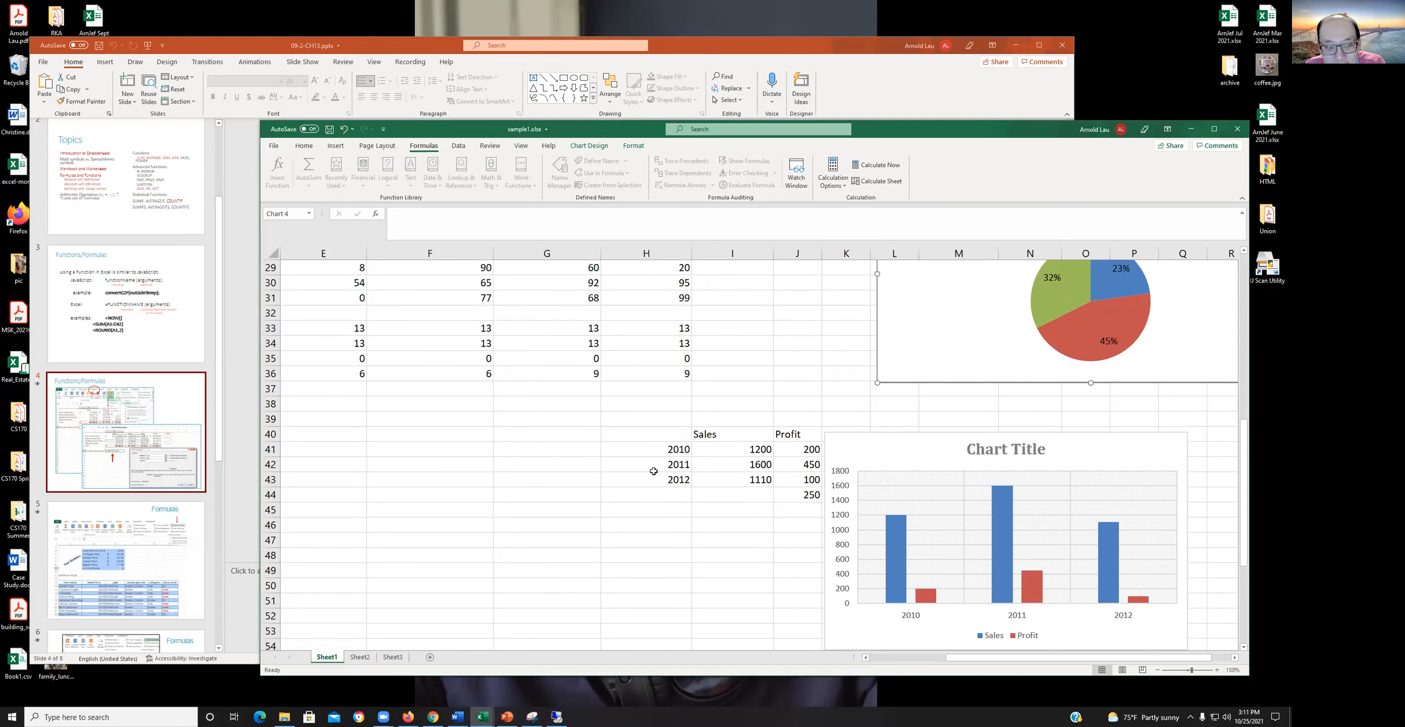
left_click_drag(900, 443, 1000, 434)
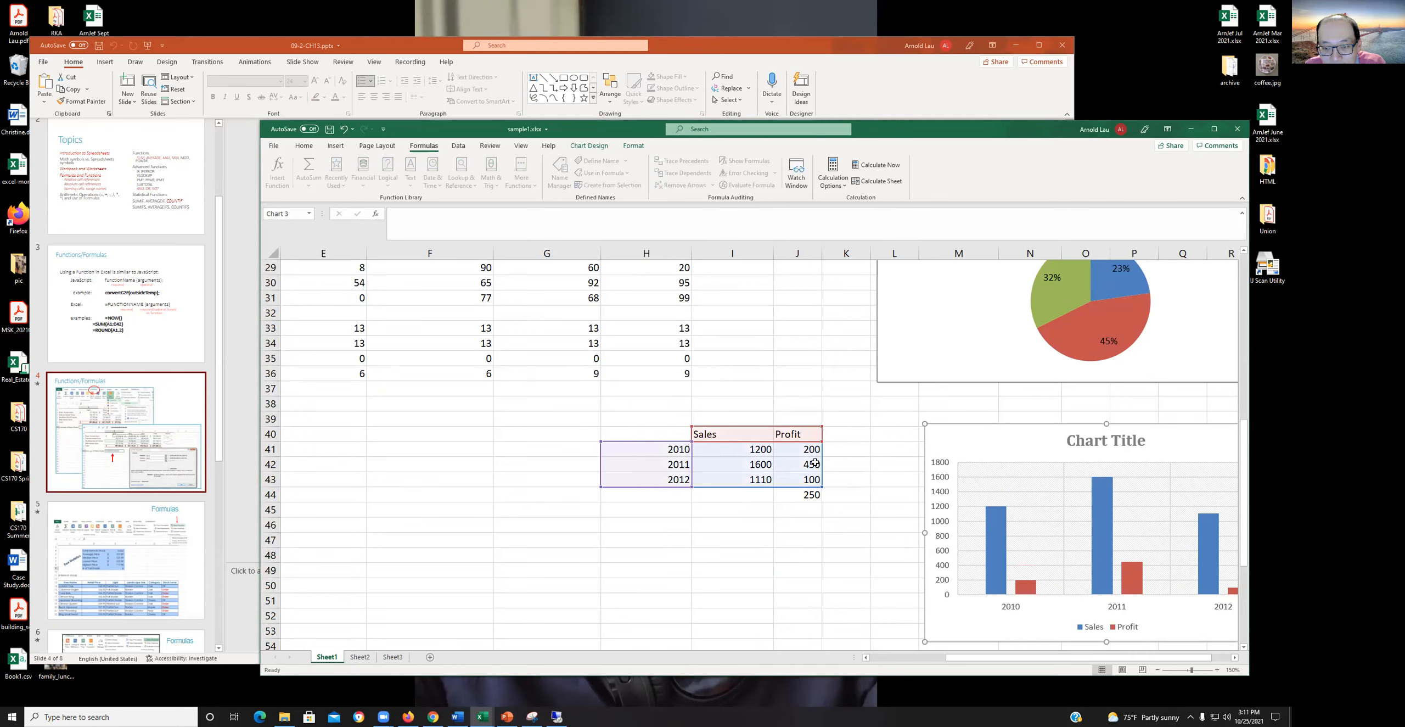
- Insert the recently used AVERAGE function in cell I48
left_click(727, 561)
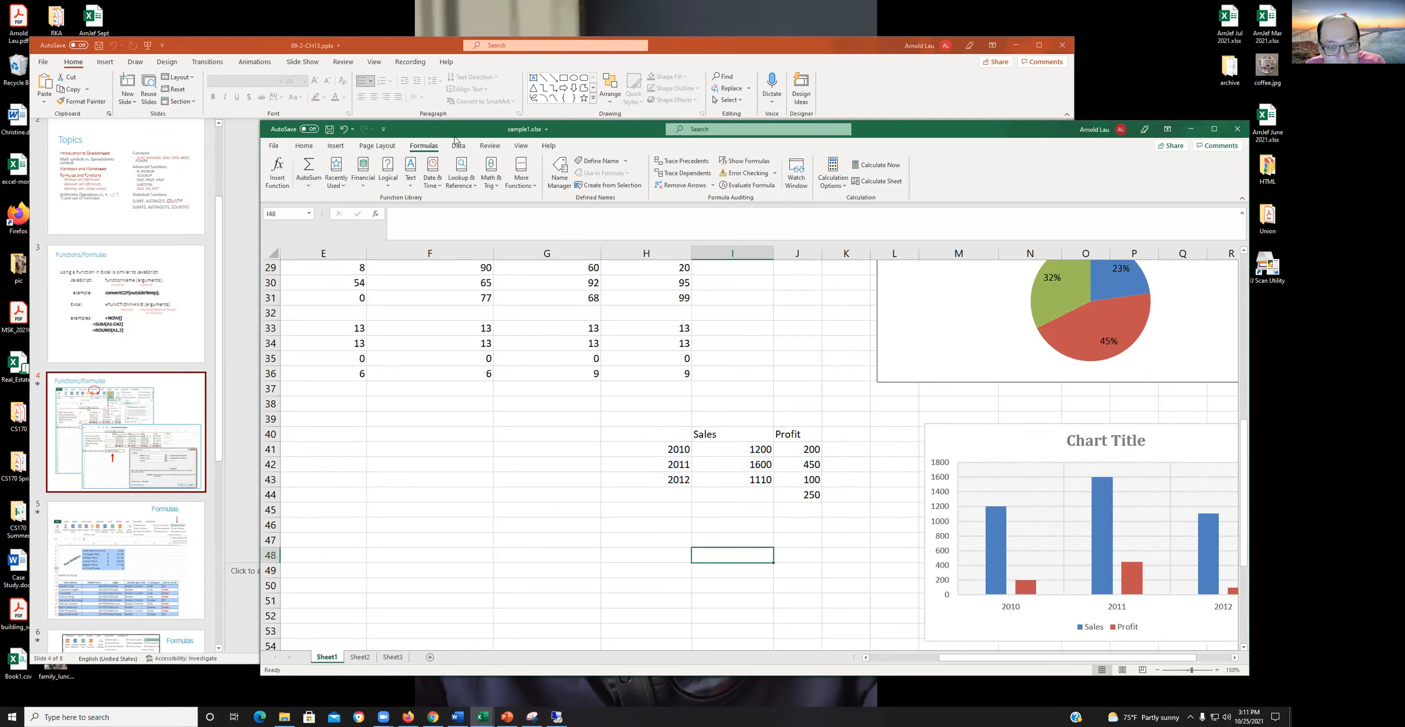
left_click_drag(455, 140, 390, 126)
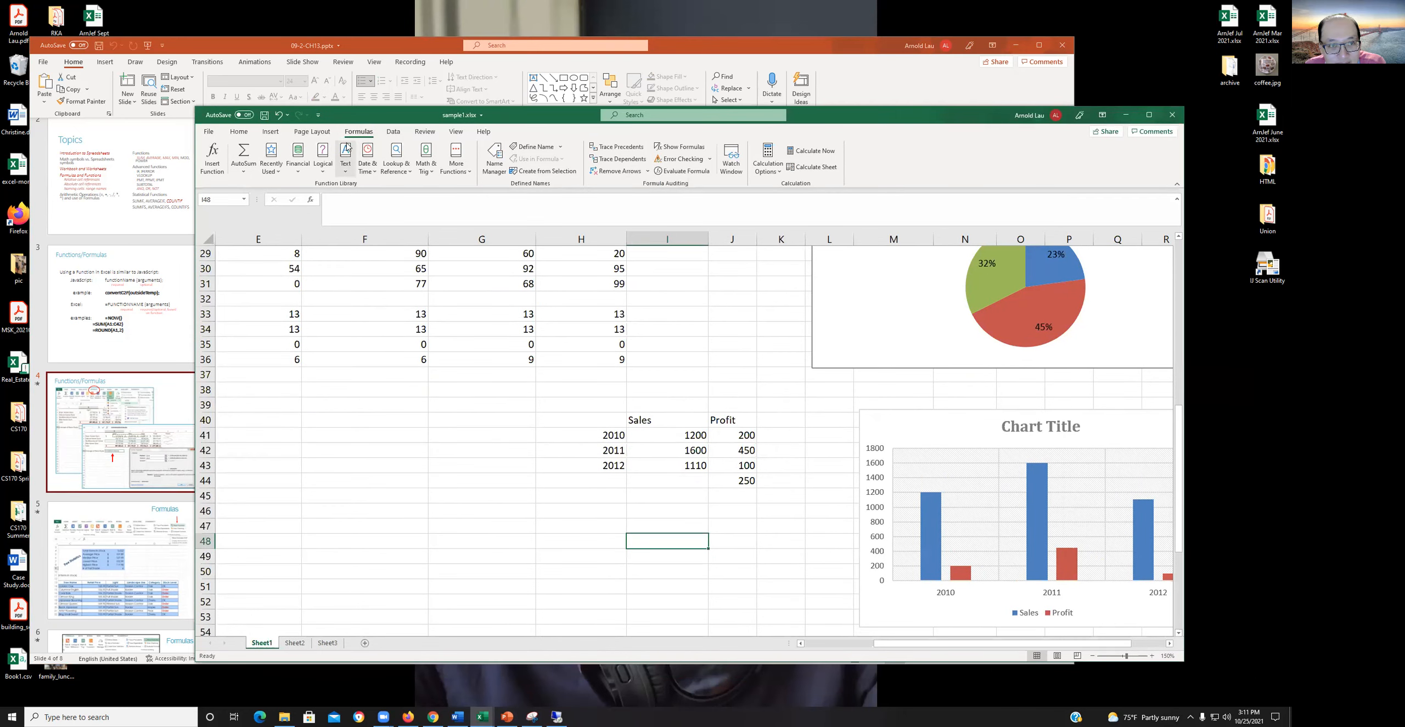
left_click(271, 158)
left_click(291, 185)
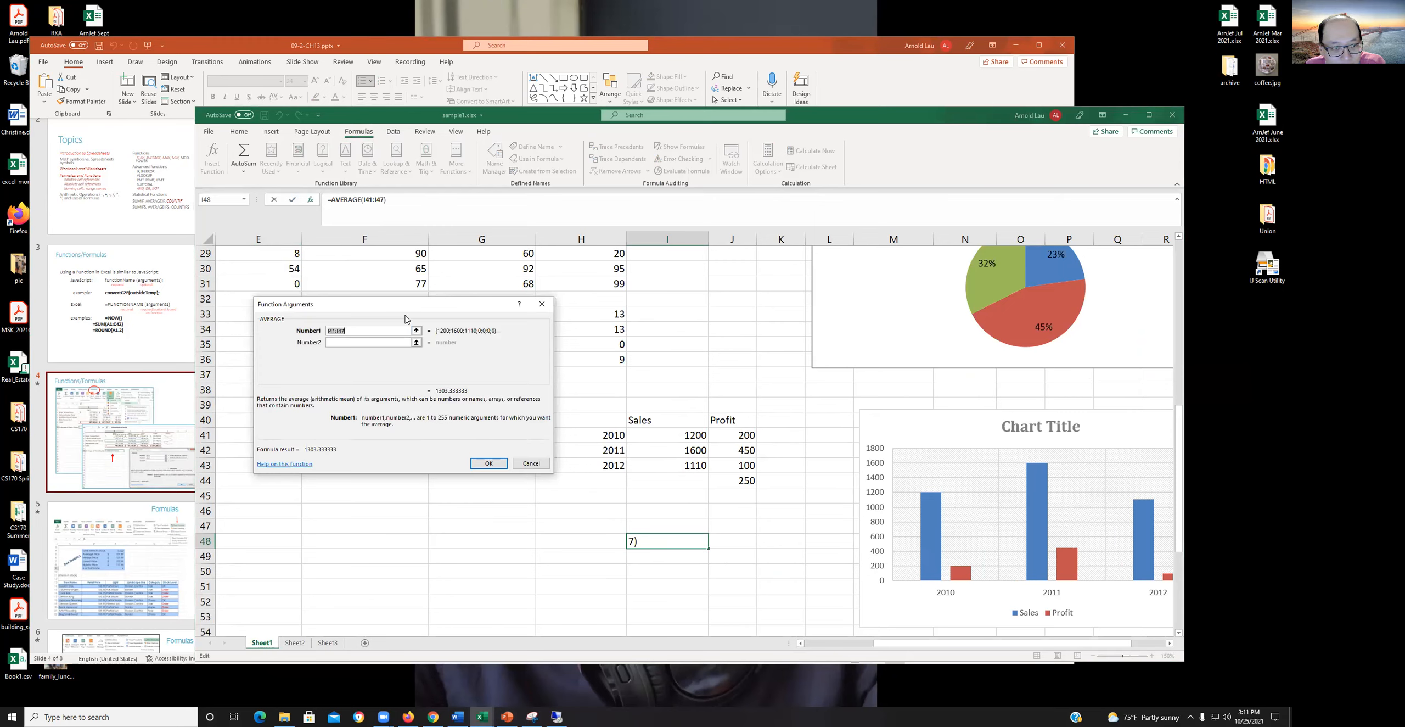
- Set the first argument of the AVERAGE function in I48 to the Shipping range I3:I6 and accept it
left_click_drag(405, 319, 401, 338)
scroll(372, 380, "up", 3)
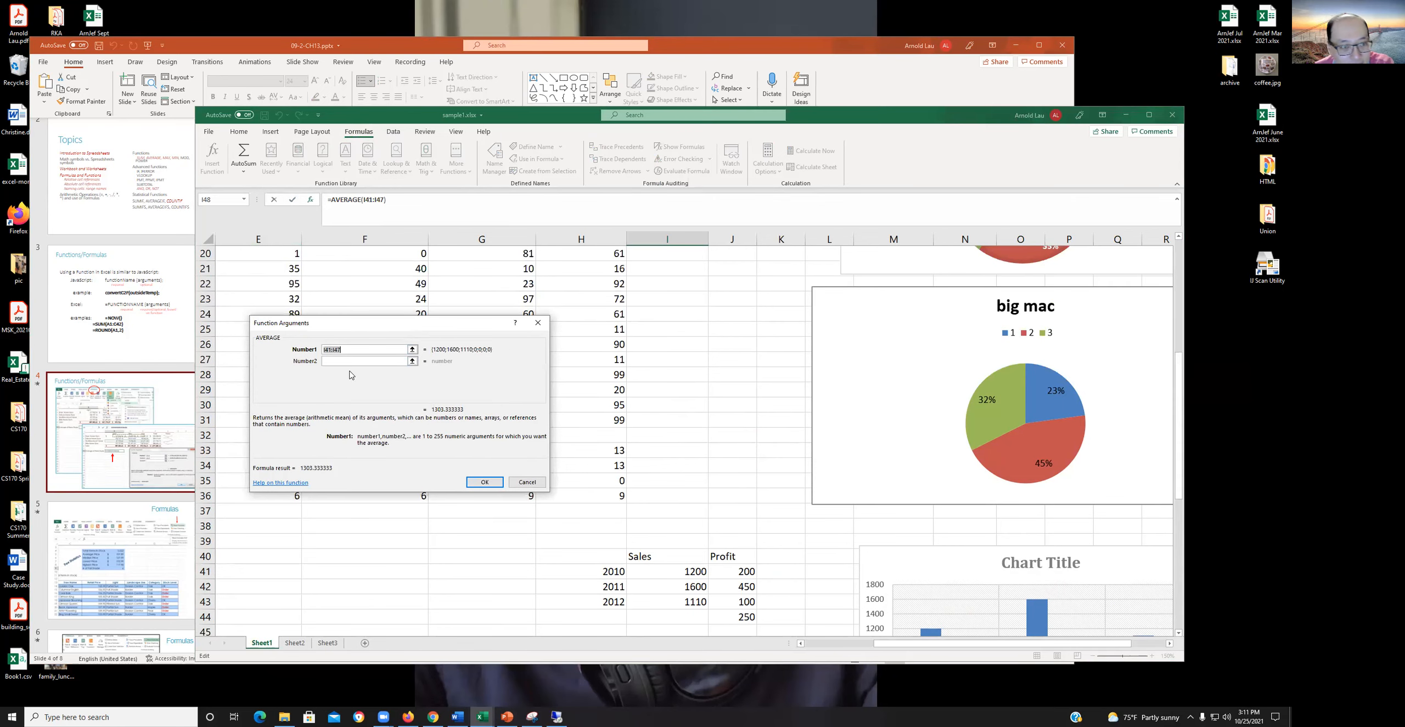
scroll(655, 426, "up", 6)
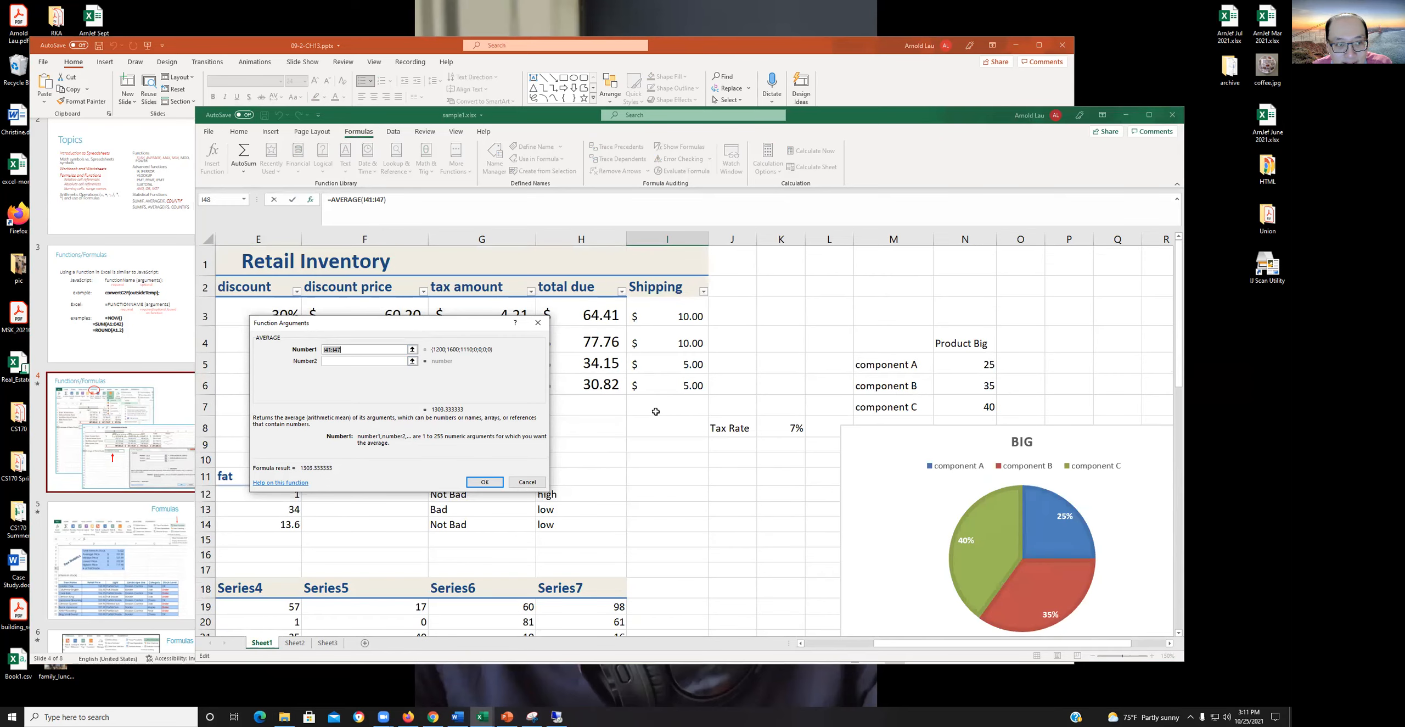
left_click(355, 348)
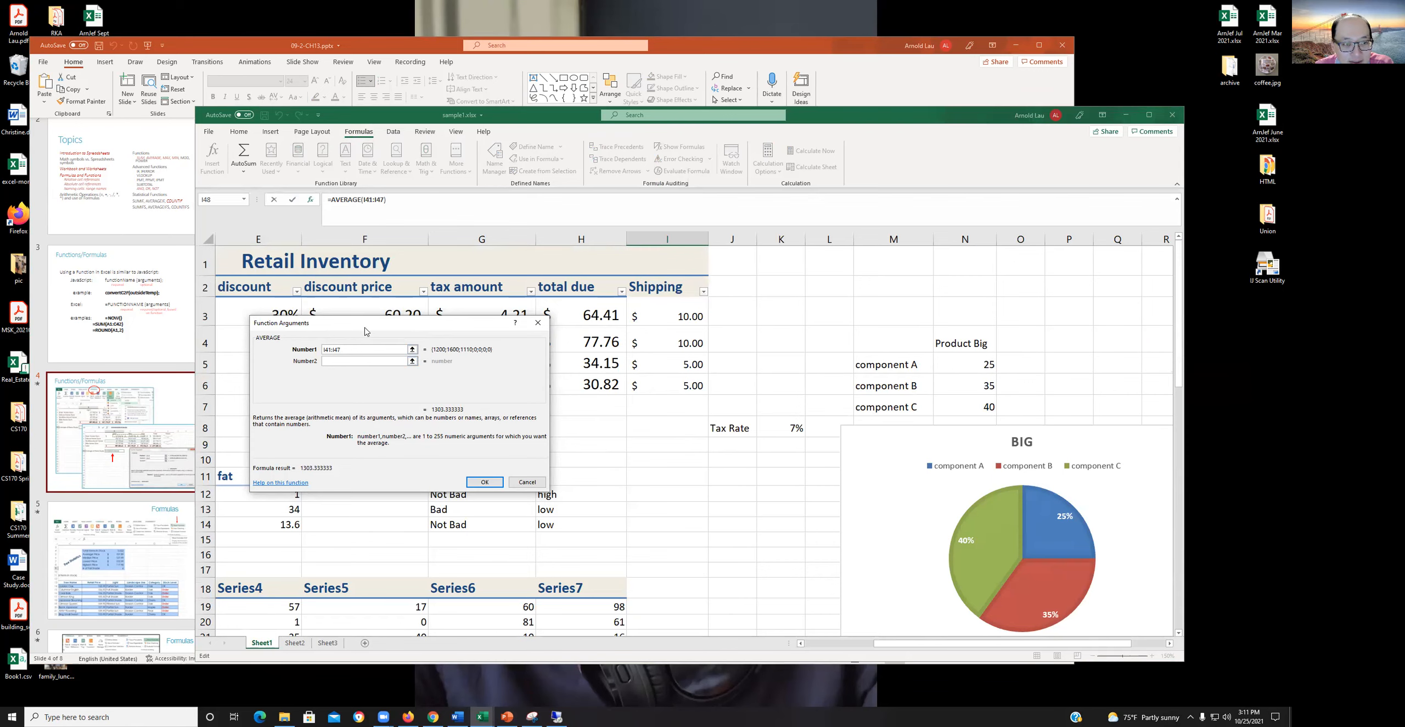
left_click_drag(365, 330, 380, 384)
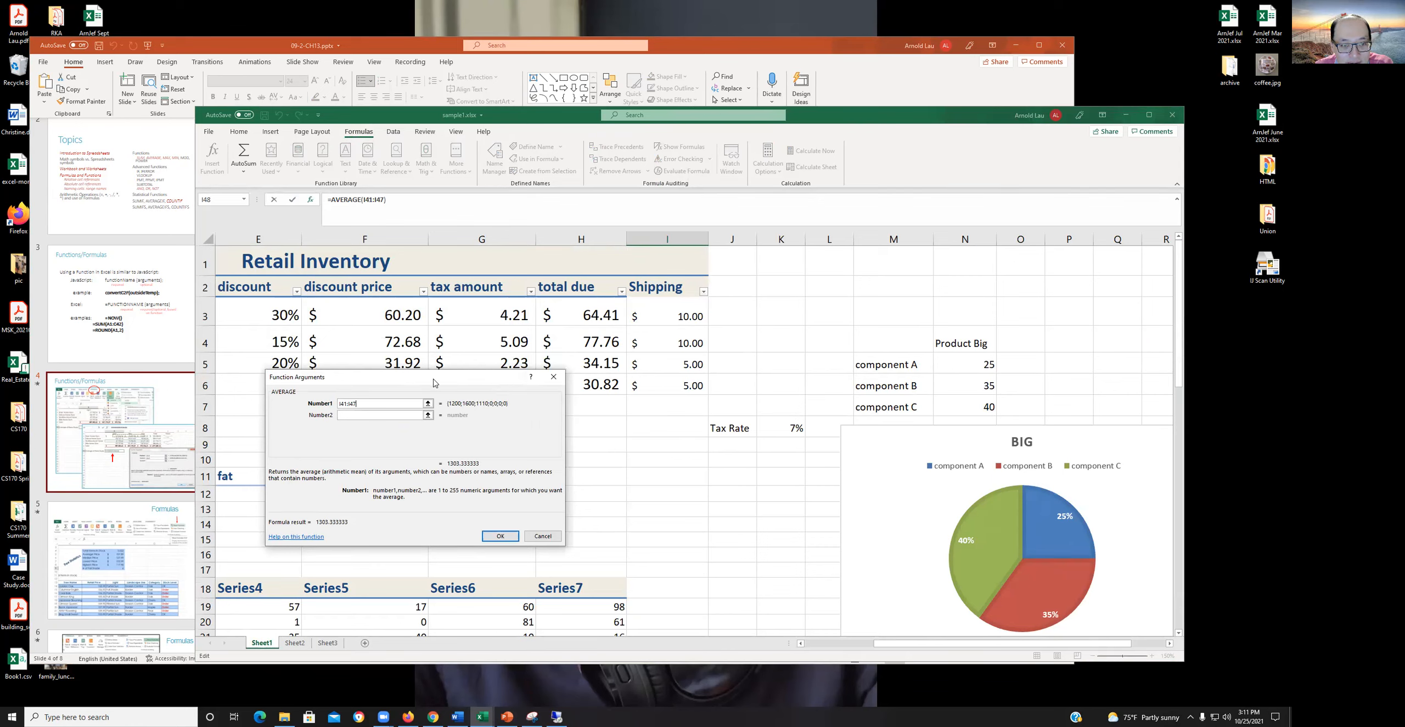
left_click_drag(432, 393, 446, 409)
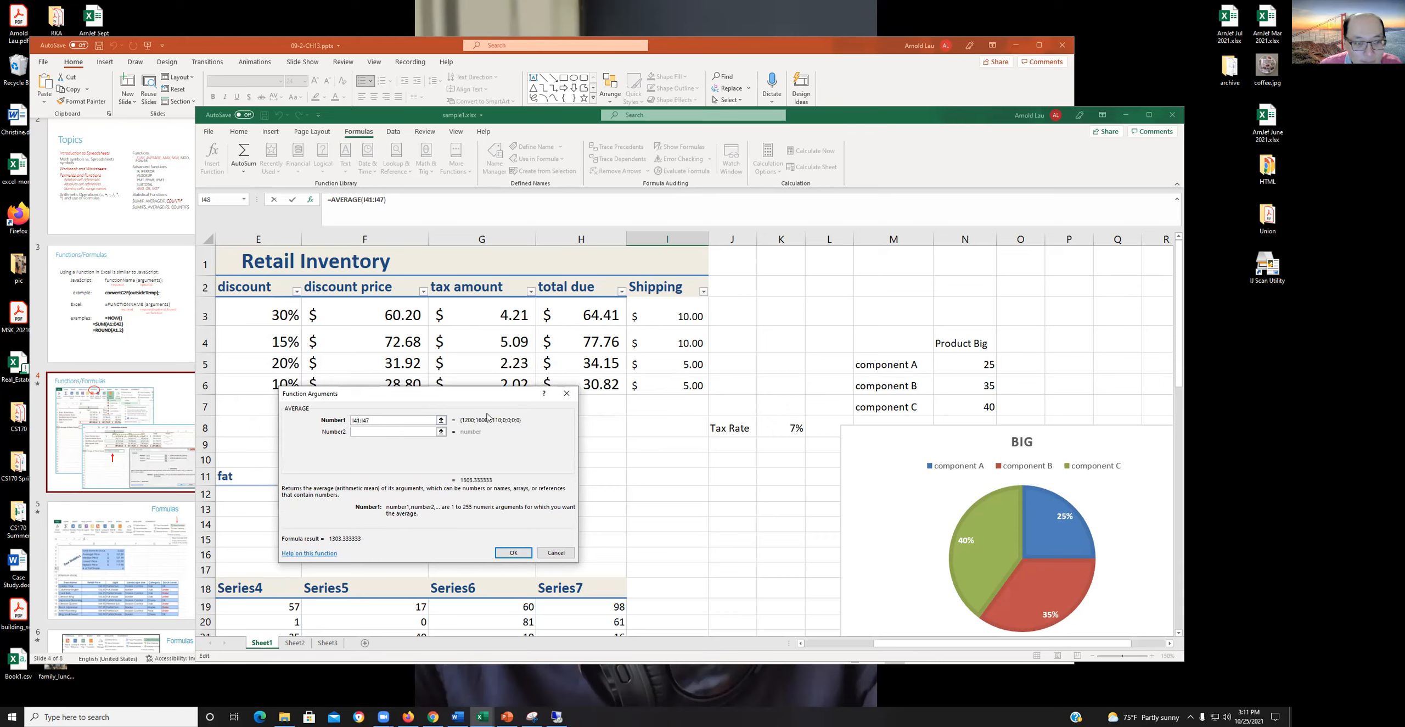
key("BackSpace")
key("BackSpace")
type("3")
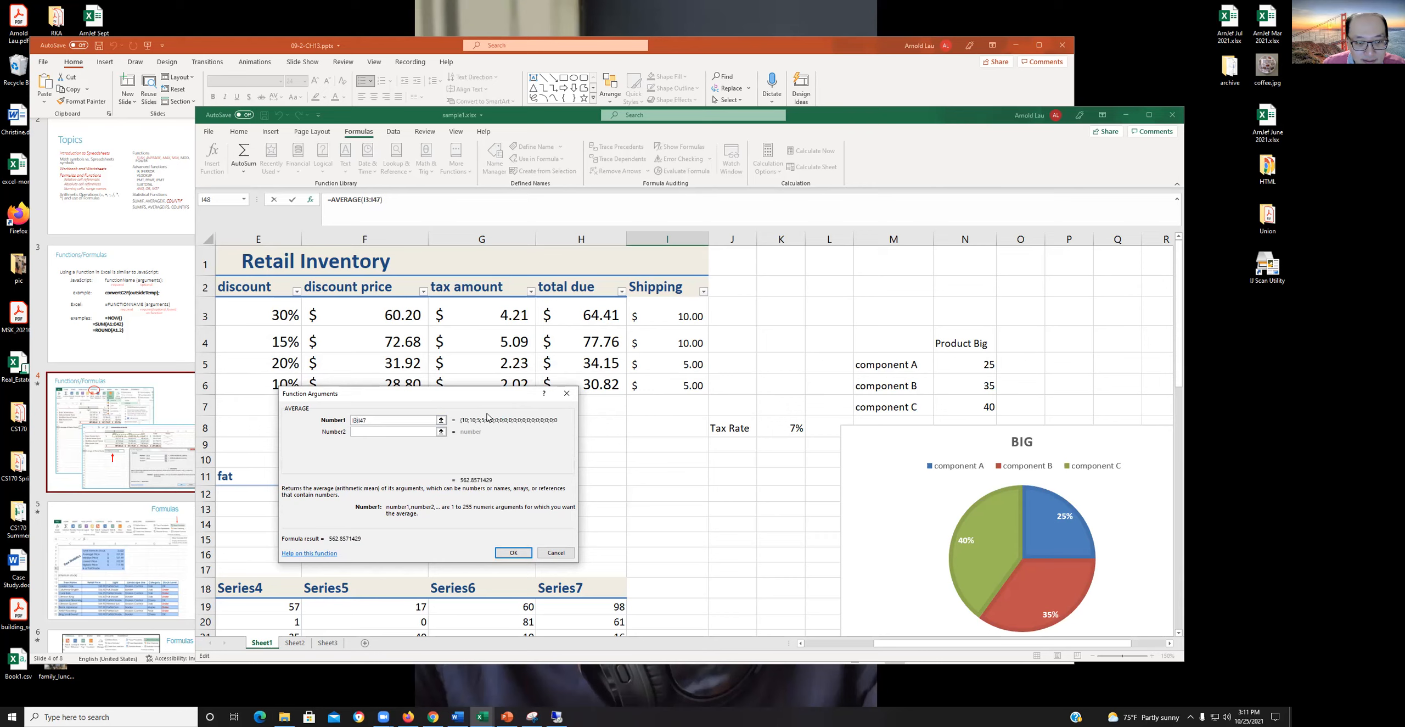
key("BackSpace")
key("BackSpace")
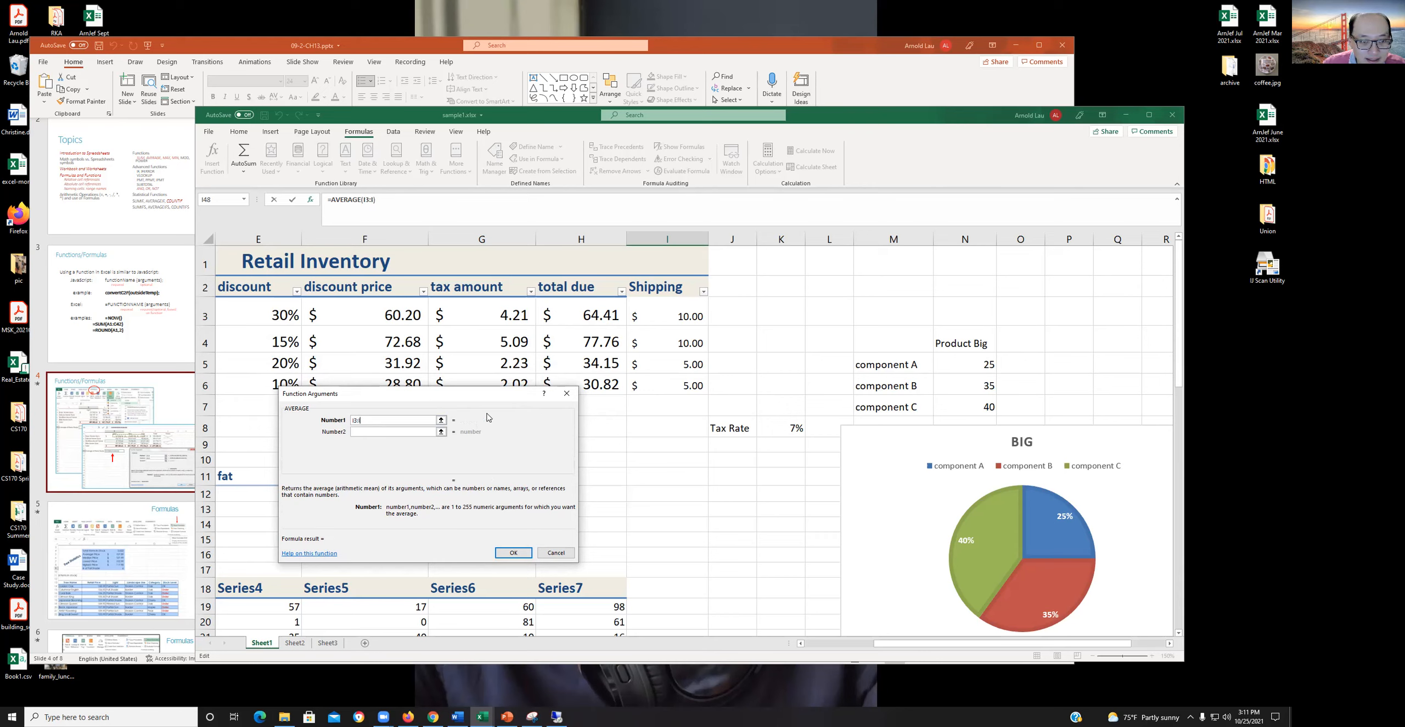
type("6")
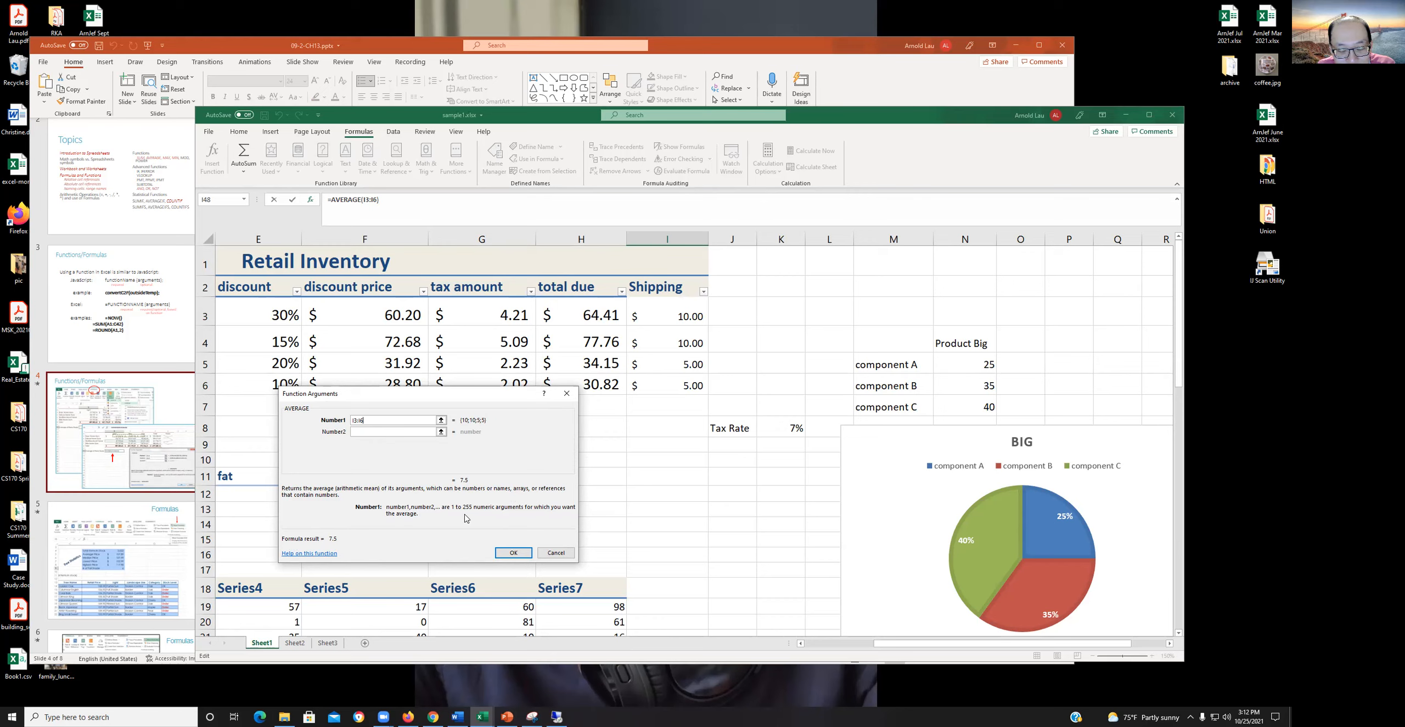
left_click(514, 553)
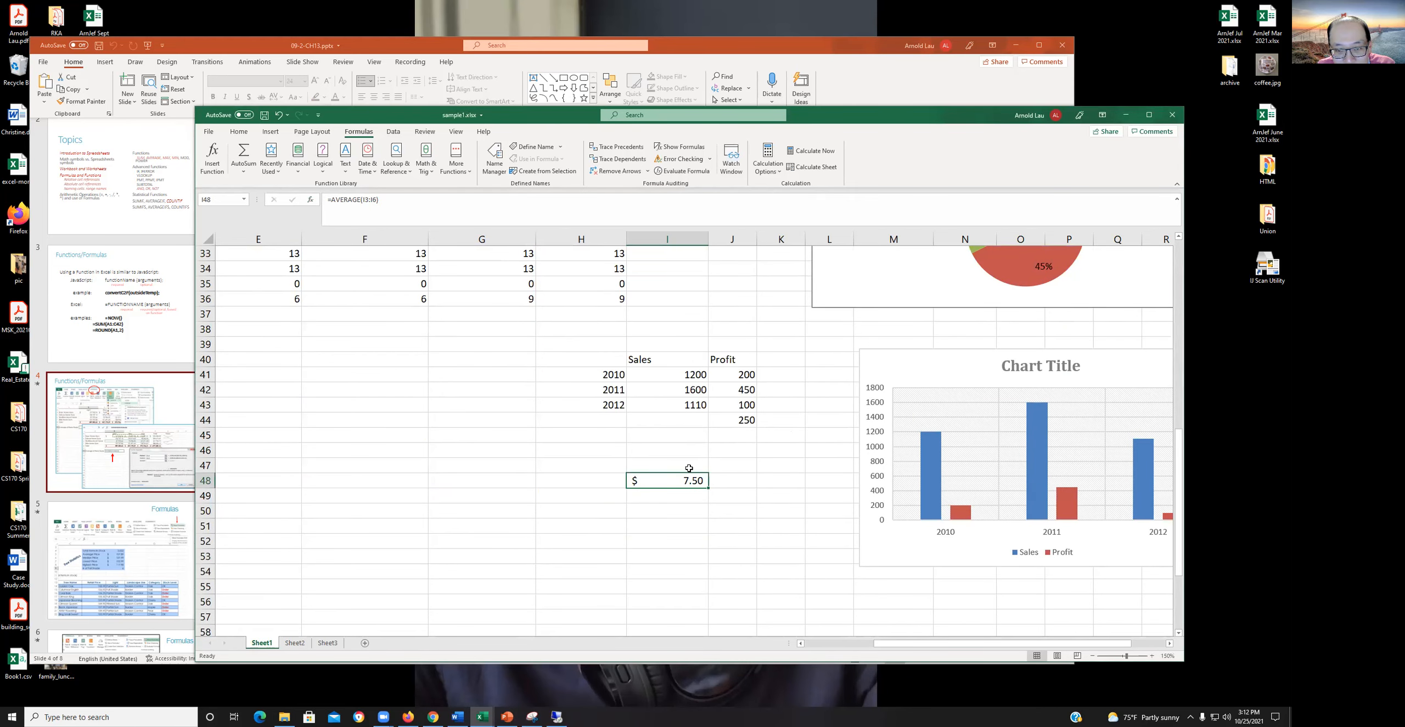
- Clear the contents of cell I48
right_click(667, 481)
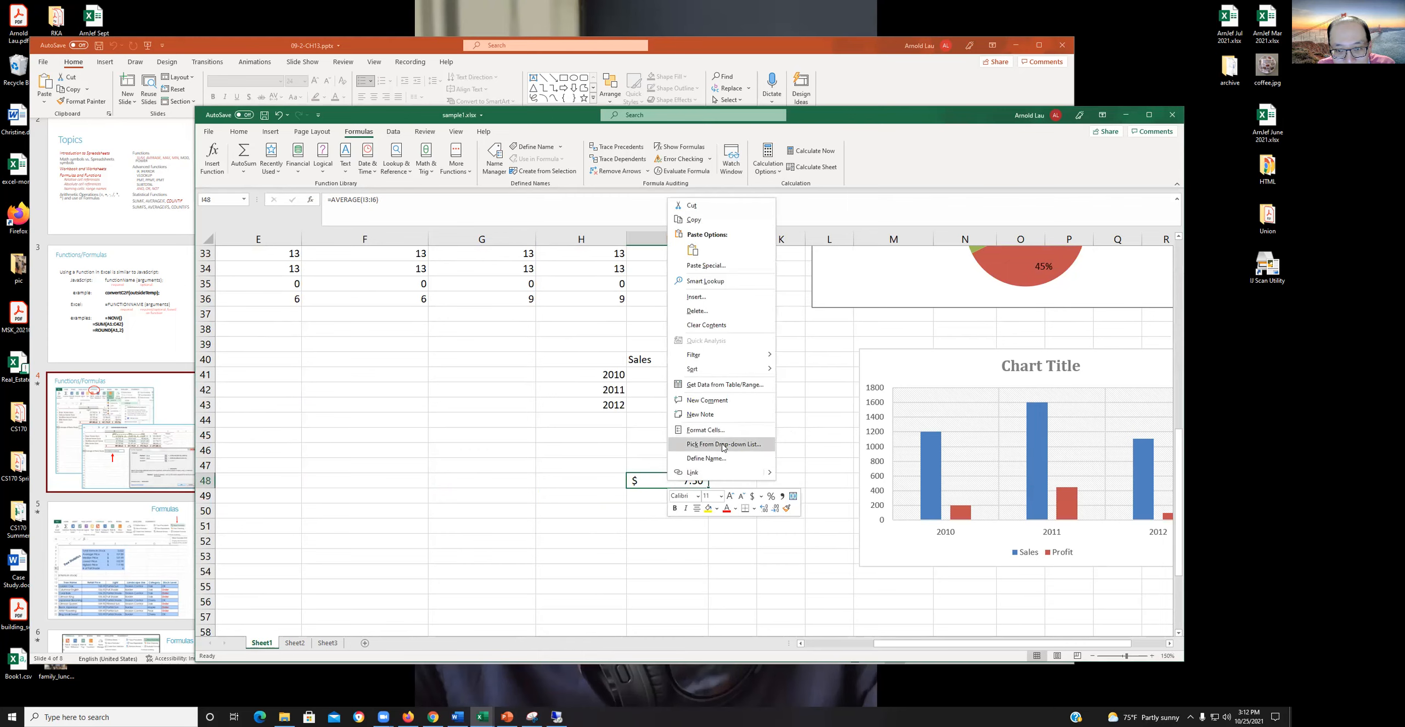
key("Escape")
left_click(503, 492)
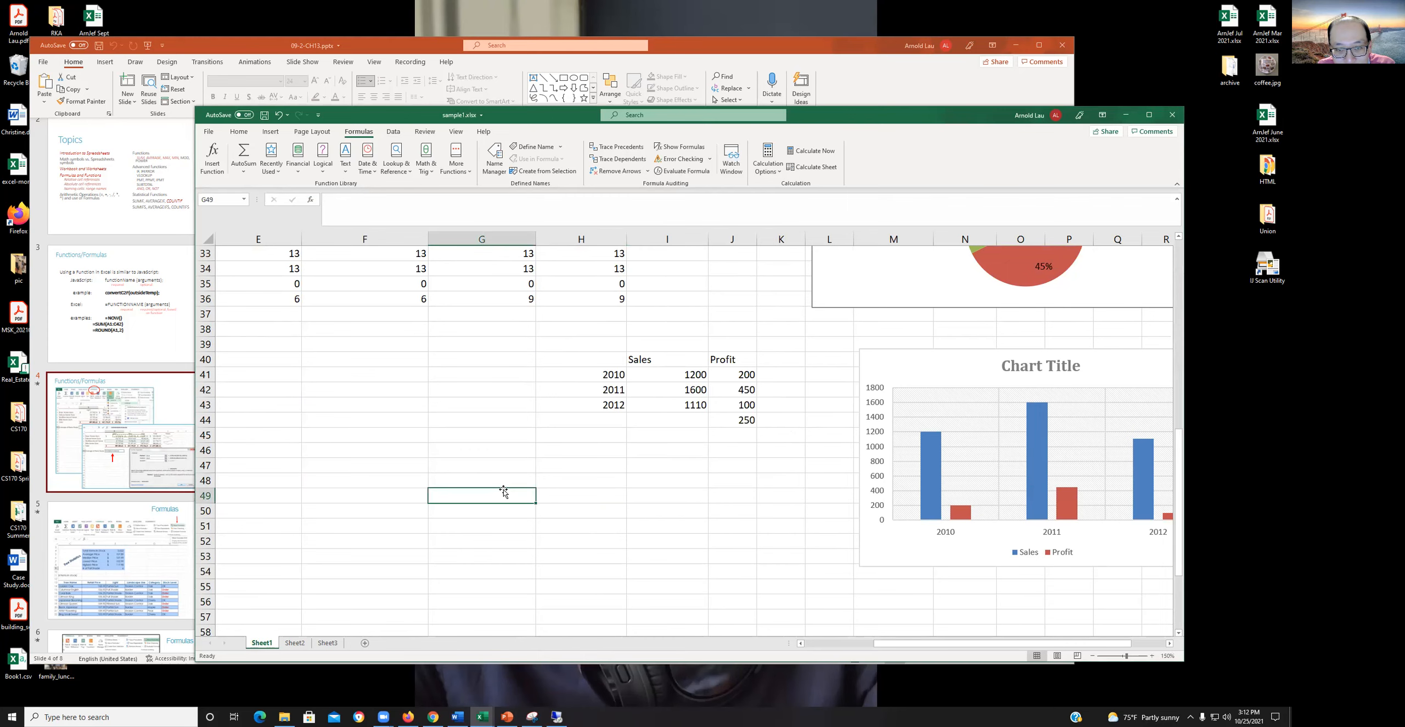
- Enter an AVERAGE formula for the Shipping range I3:I6 in cell I7, picking the function from the autocomplete suggestions
scroll(504, 492, "up", 10)
left_click(653, 406)
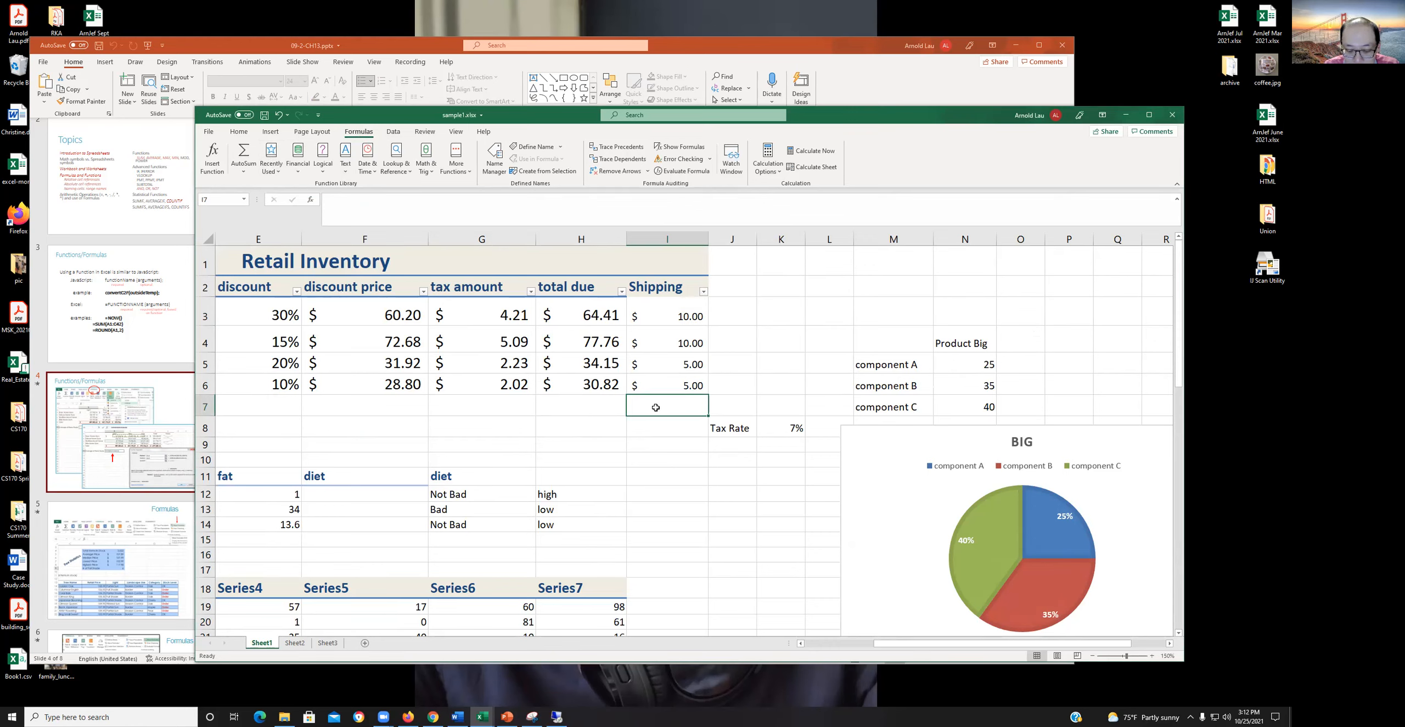
type("=")
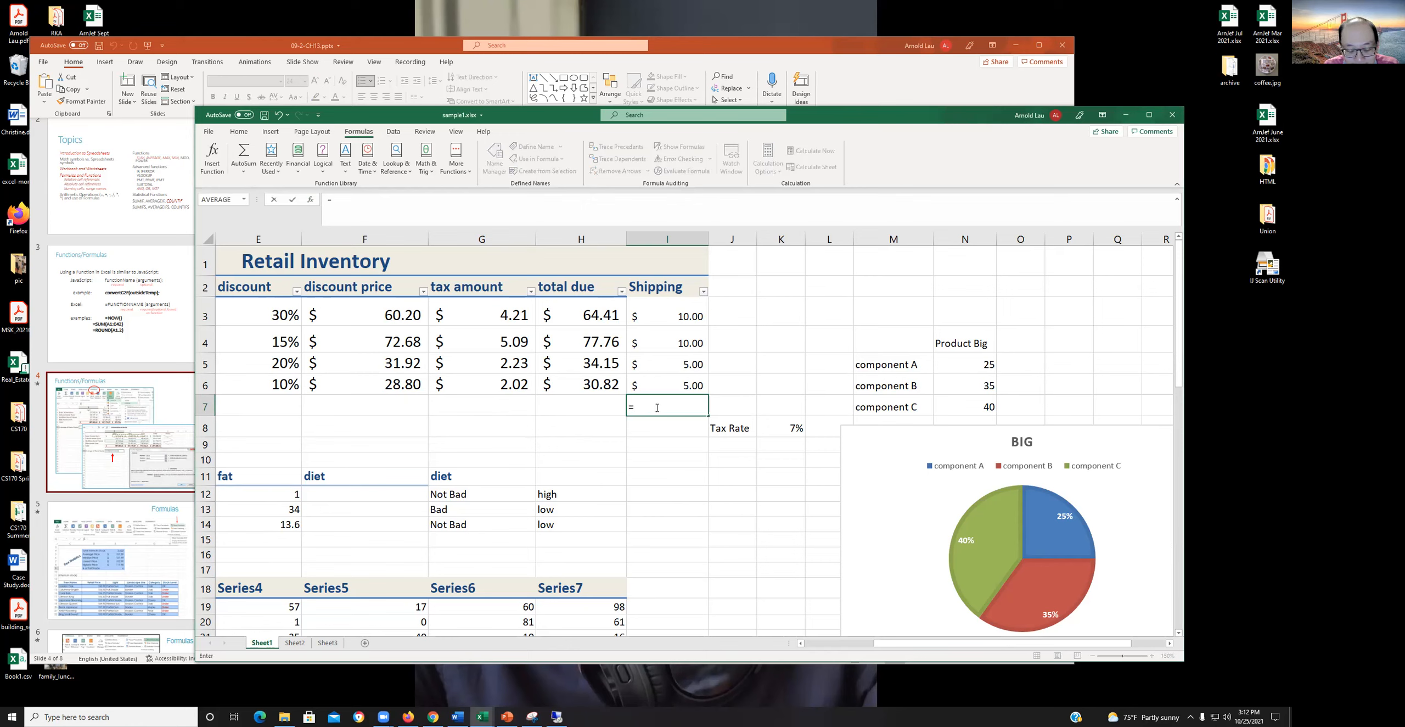
type("avera")
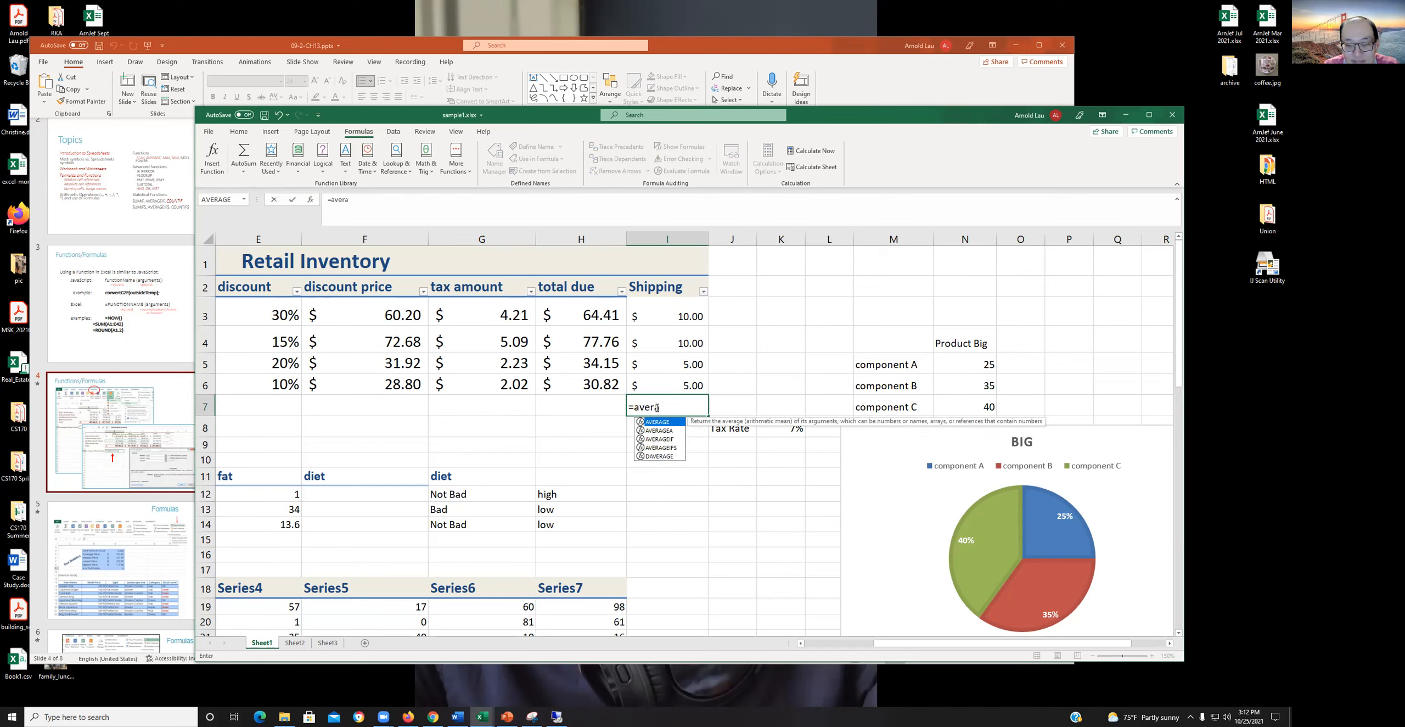
double_click(656, 421)
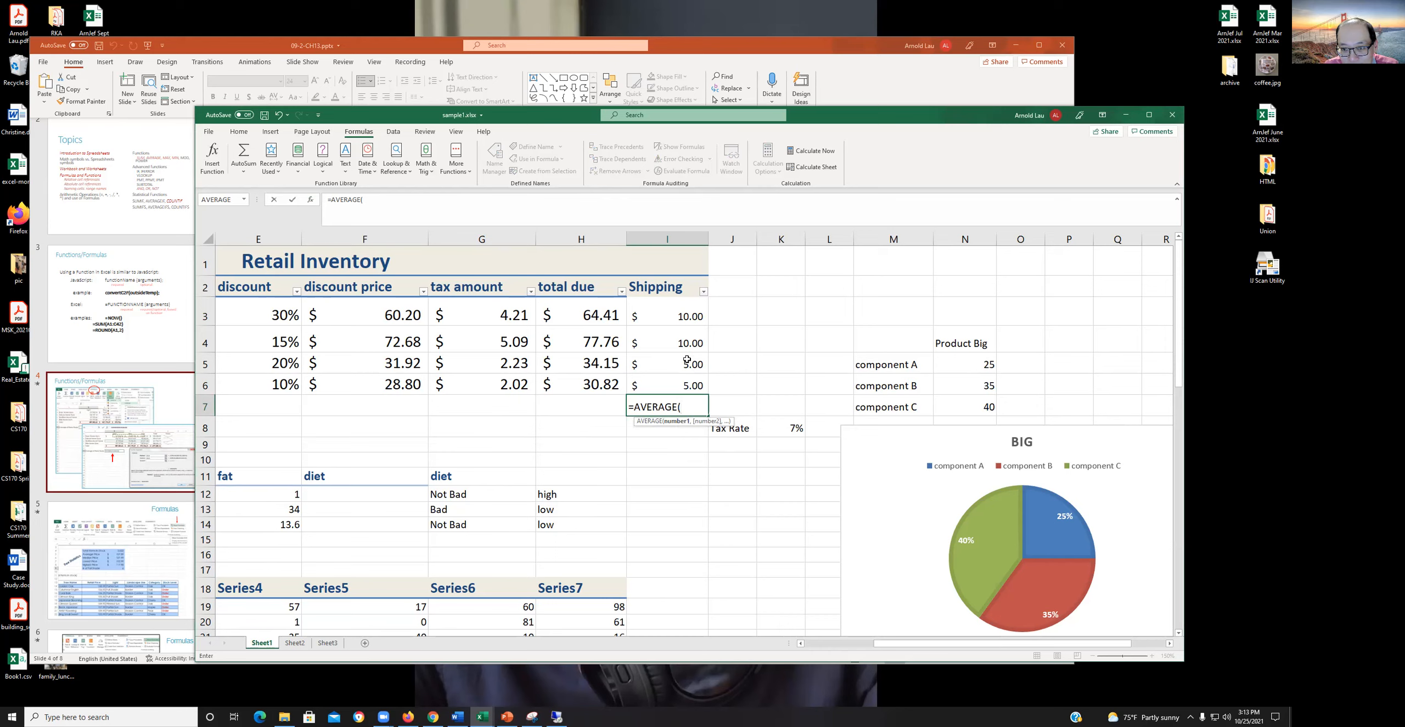
left_click_drag(675, 315, 677, 379)
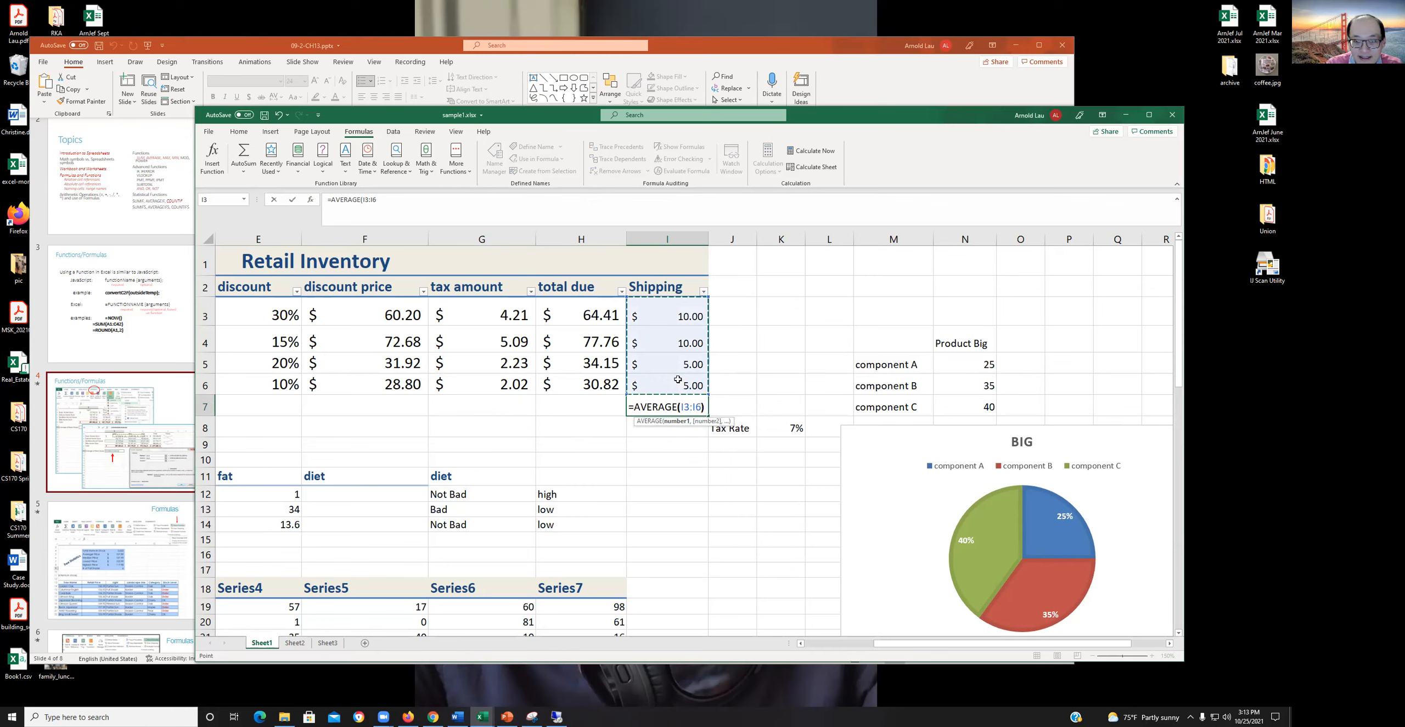
key("Return")
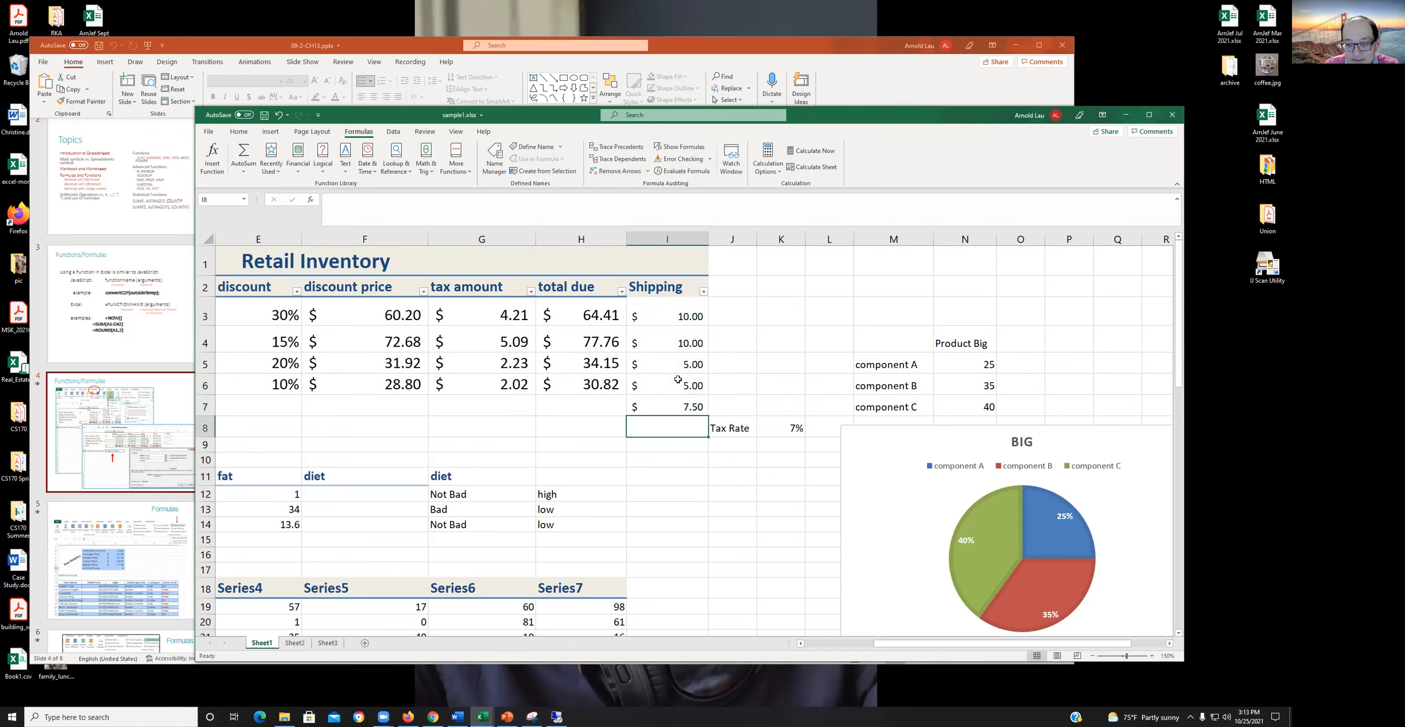
- Replace the formula in I7 with =AVERAGE(I3,I5,I6), averaging only those individual Shipping cells
key("Up")
type("=")
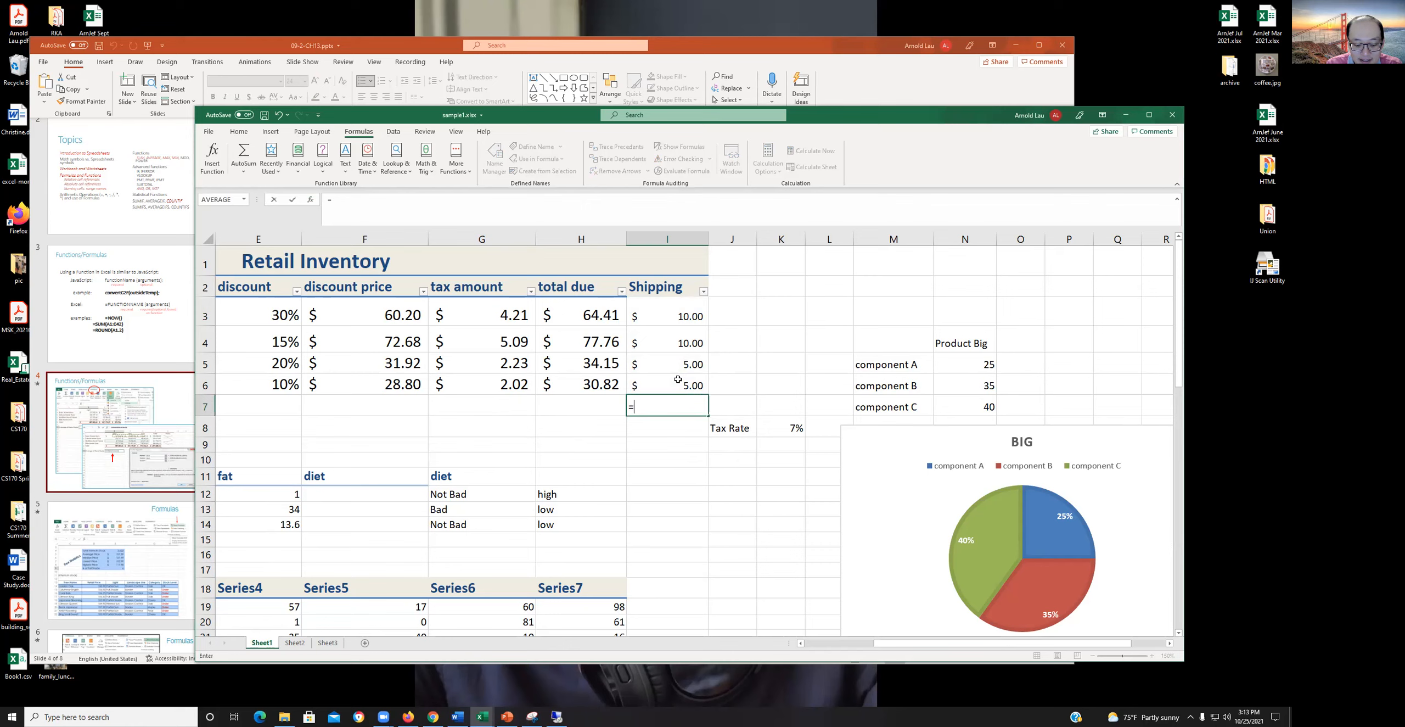
type("avera")
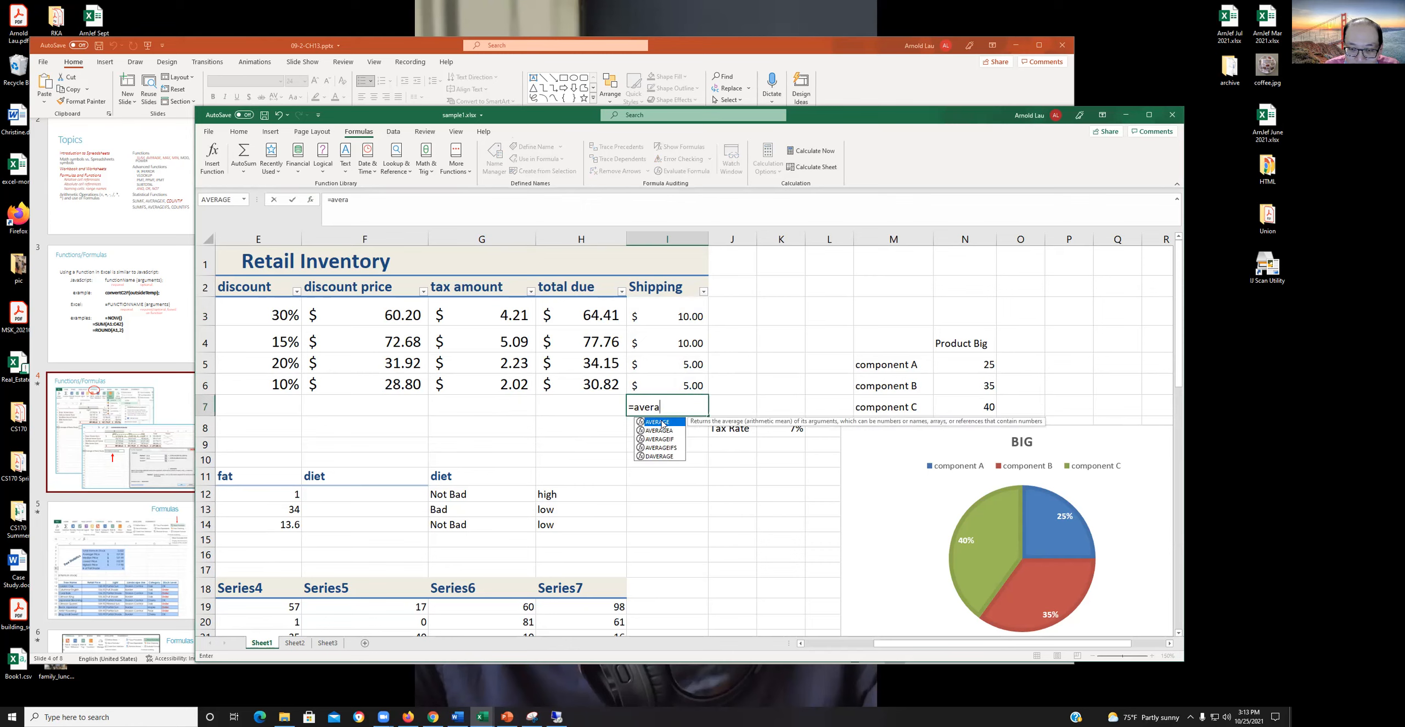
double_click(658, 421)
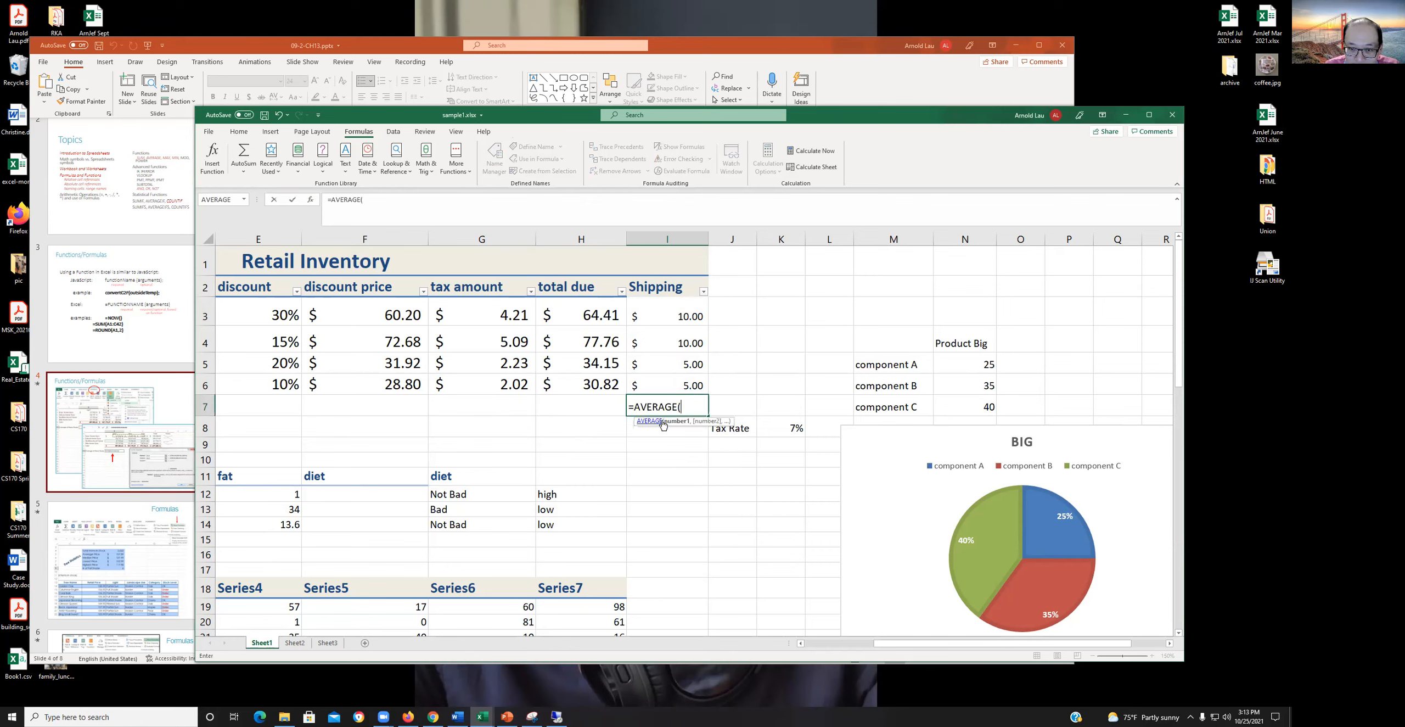
left_click(667, 314)
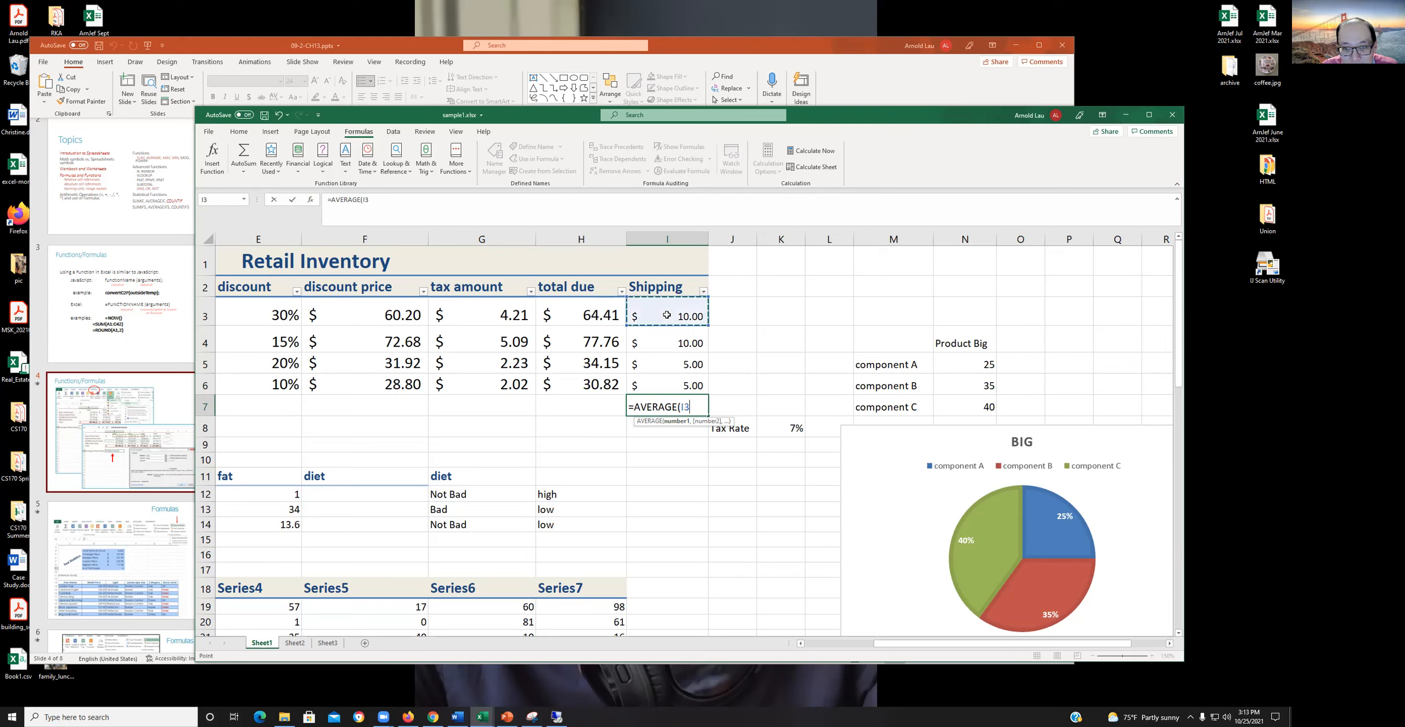
type(",")
left_click(669, 360)
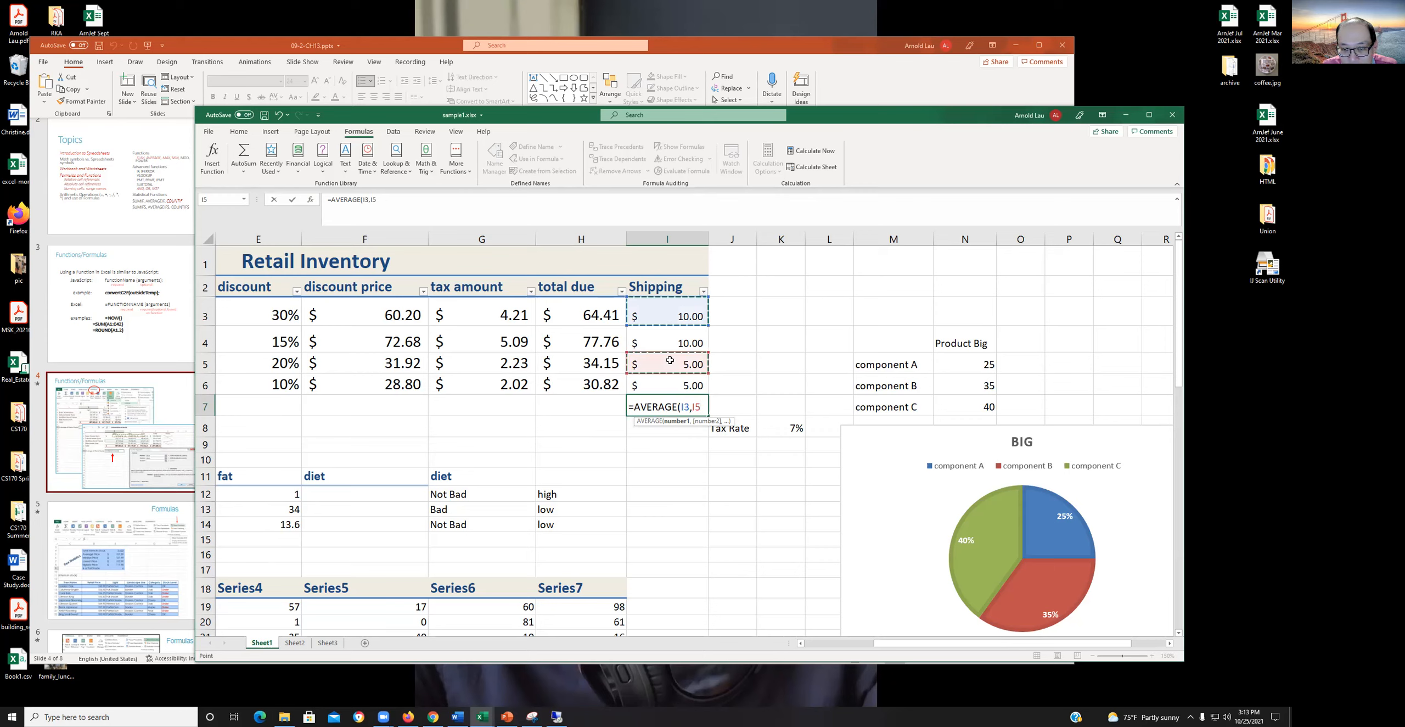
type(",")
left_click(665, 388)
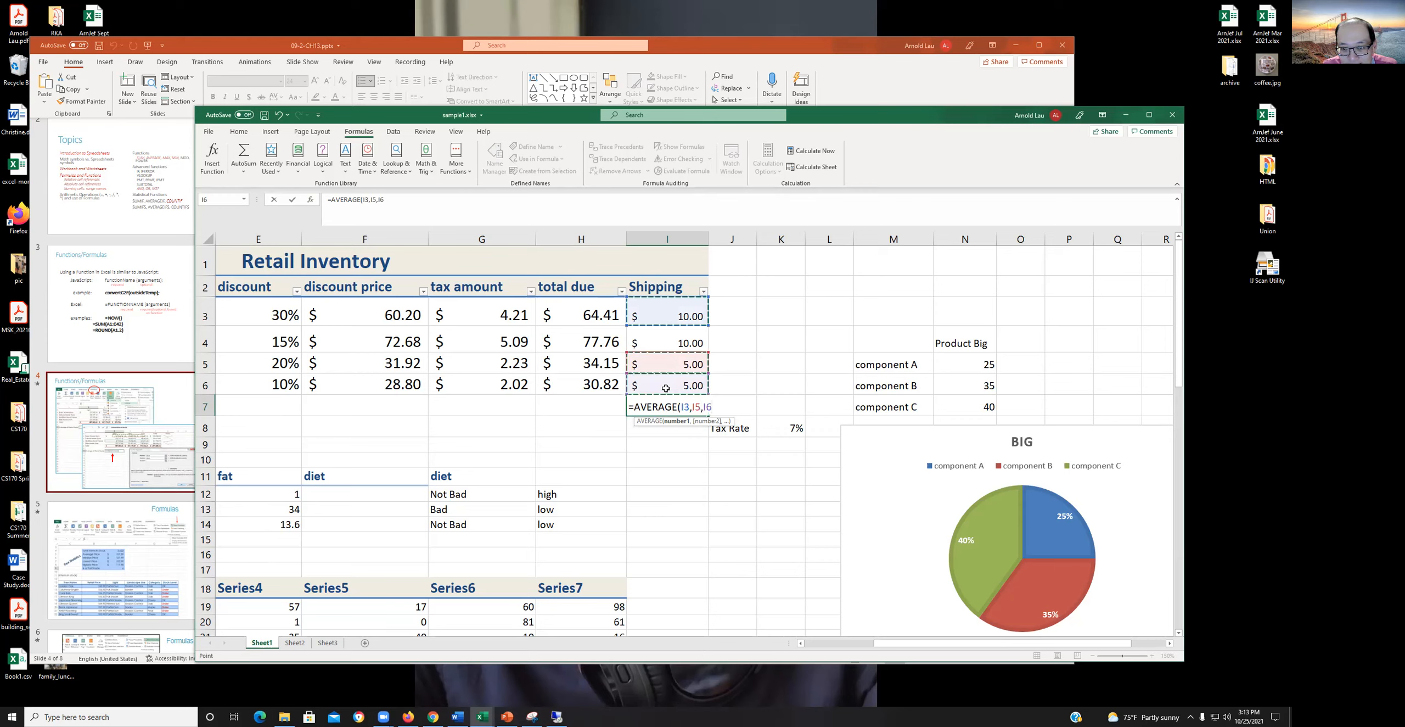
key("Return")
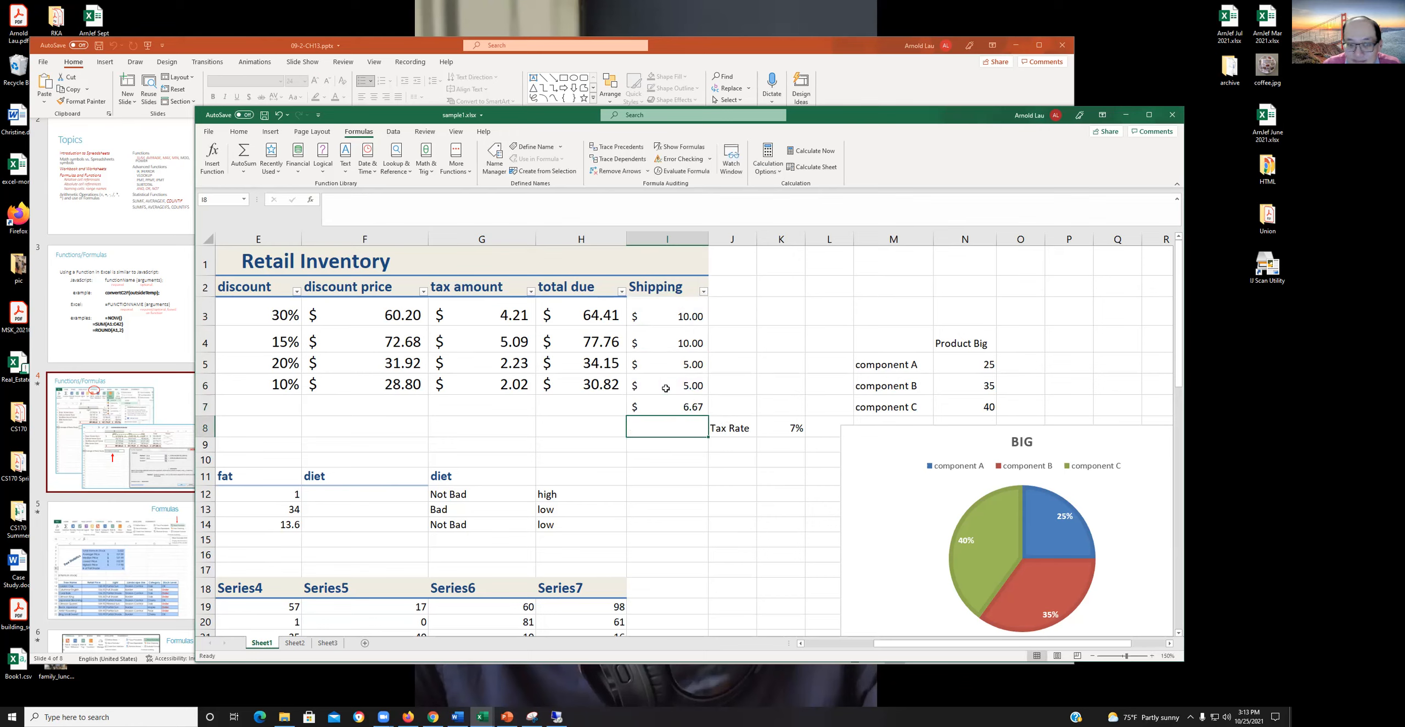
left_click(664, 402)
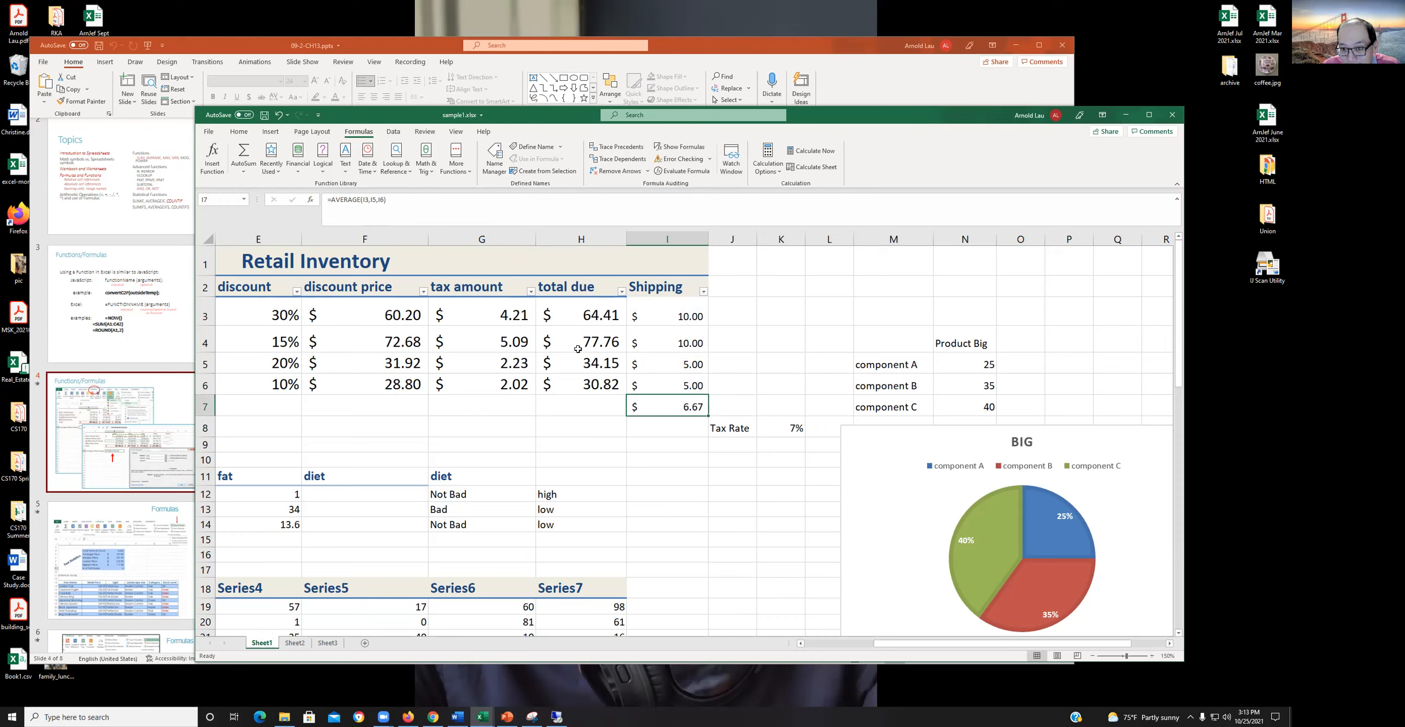
- Clear the contents of cell I7 and save the workbook
right_click(664, 410)
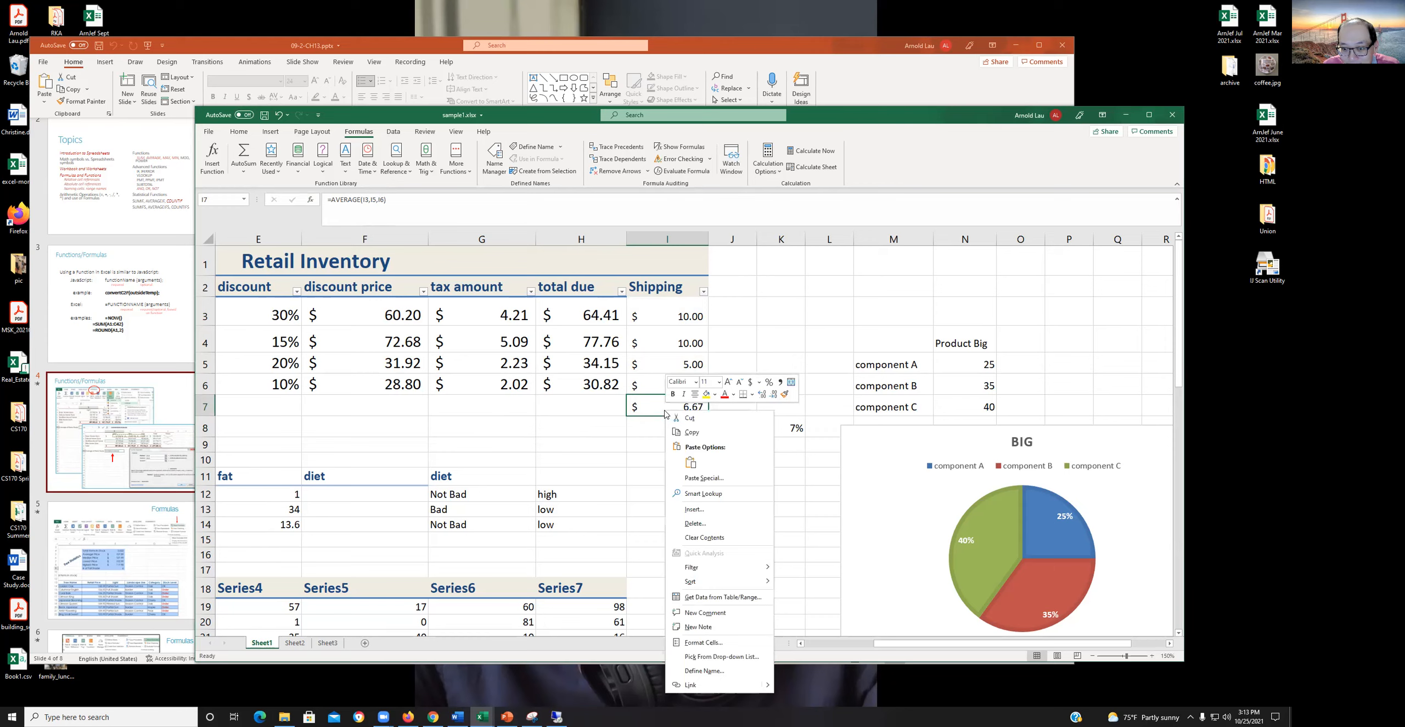
left_click(723, 539)
left_click(619, 455)
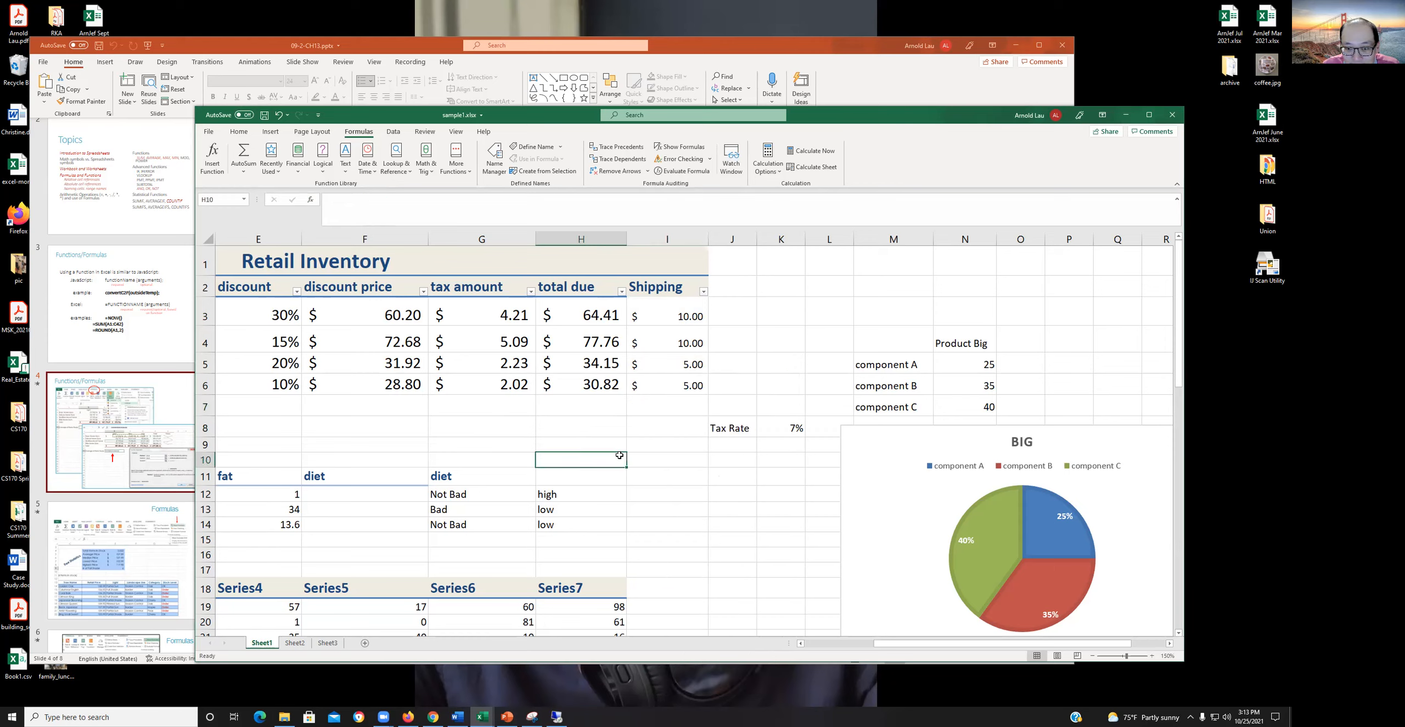
left_click(264, 116)
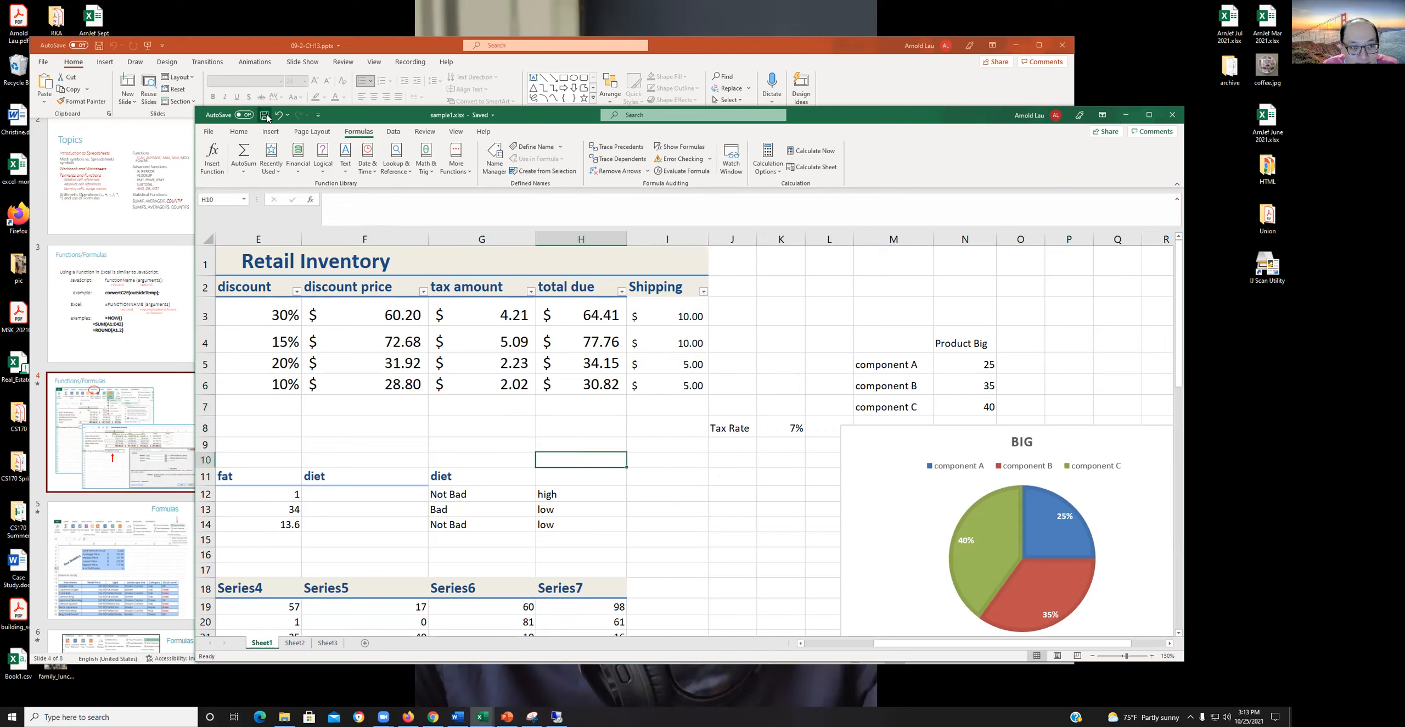
- Switch to the PowerPoint presentation and view slide 5, the Formulas slide pointing out Show Formulas
left_click(42, 345)
left_click(155, 540)
scroll(164, 428, "down", 3)
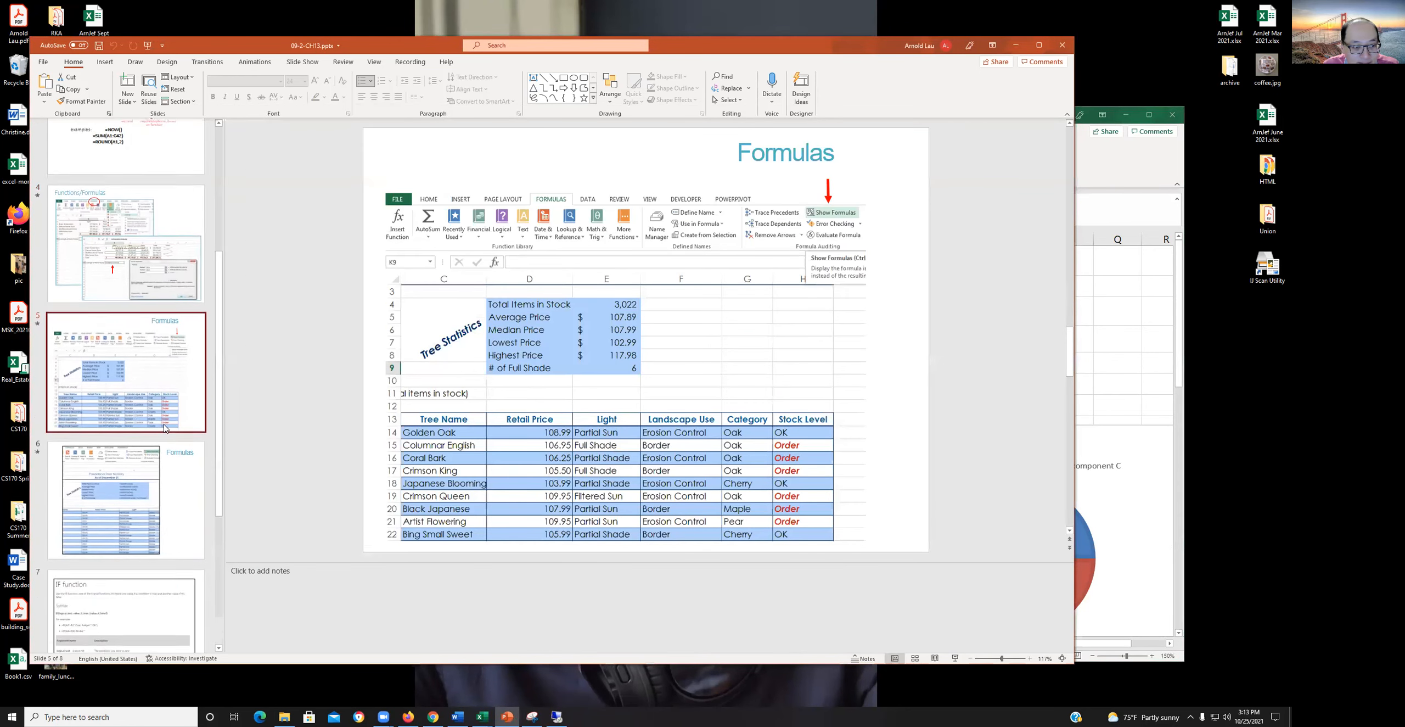
scroll(165, 428, "down", 2)
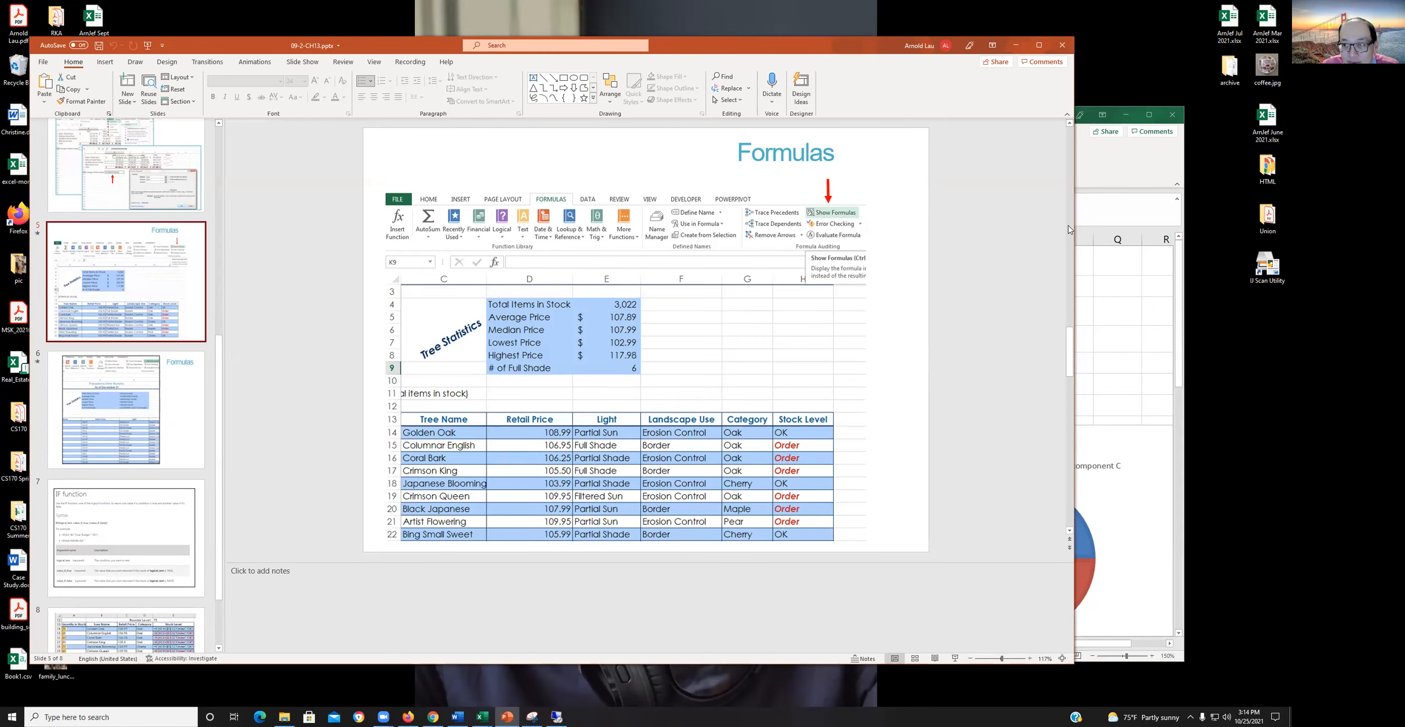
- Switch back to the Excel workbook and enlarge its window, keeping the presentation's slide thumbnails partly visible beside it
left_click(1108, 184)
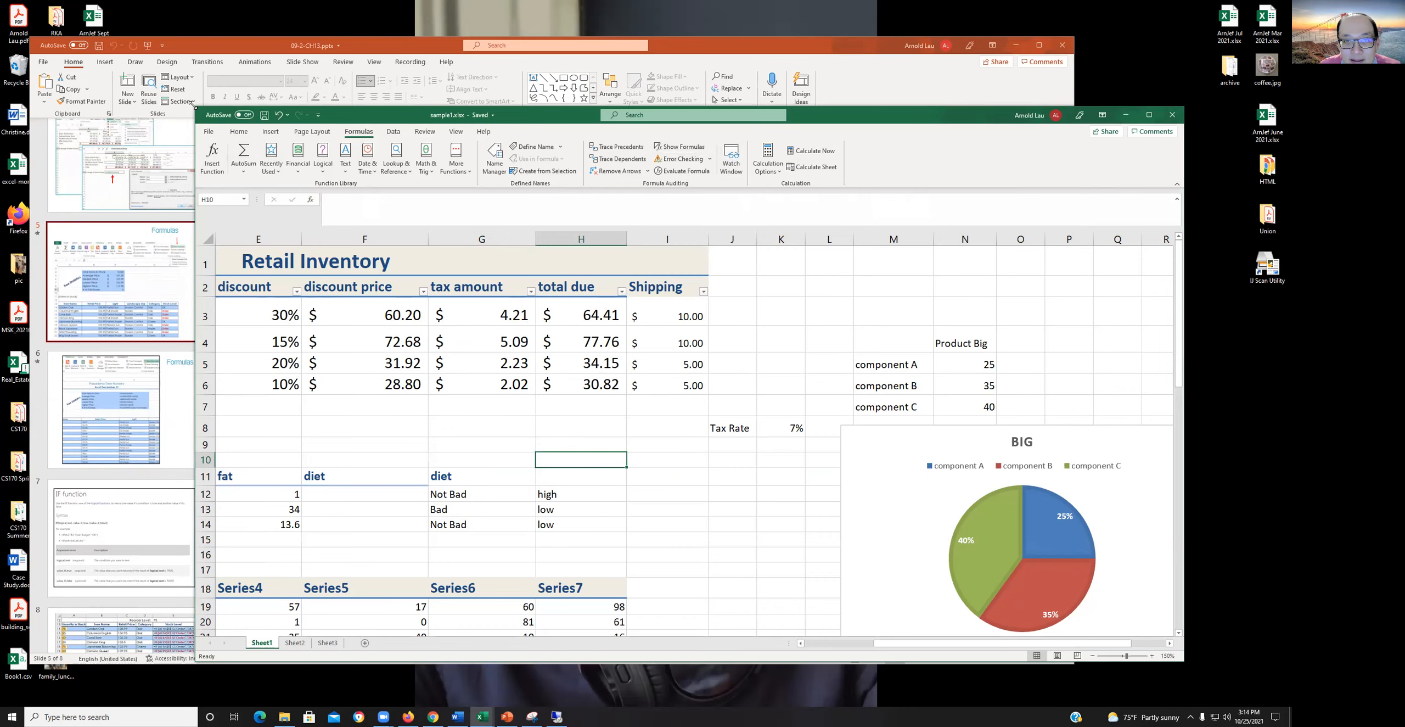
left_click_drag(192, 104, 27, 83)
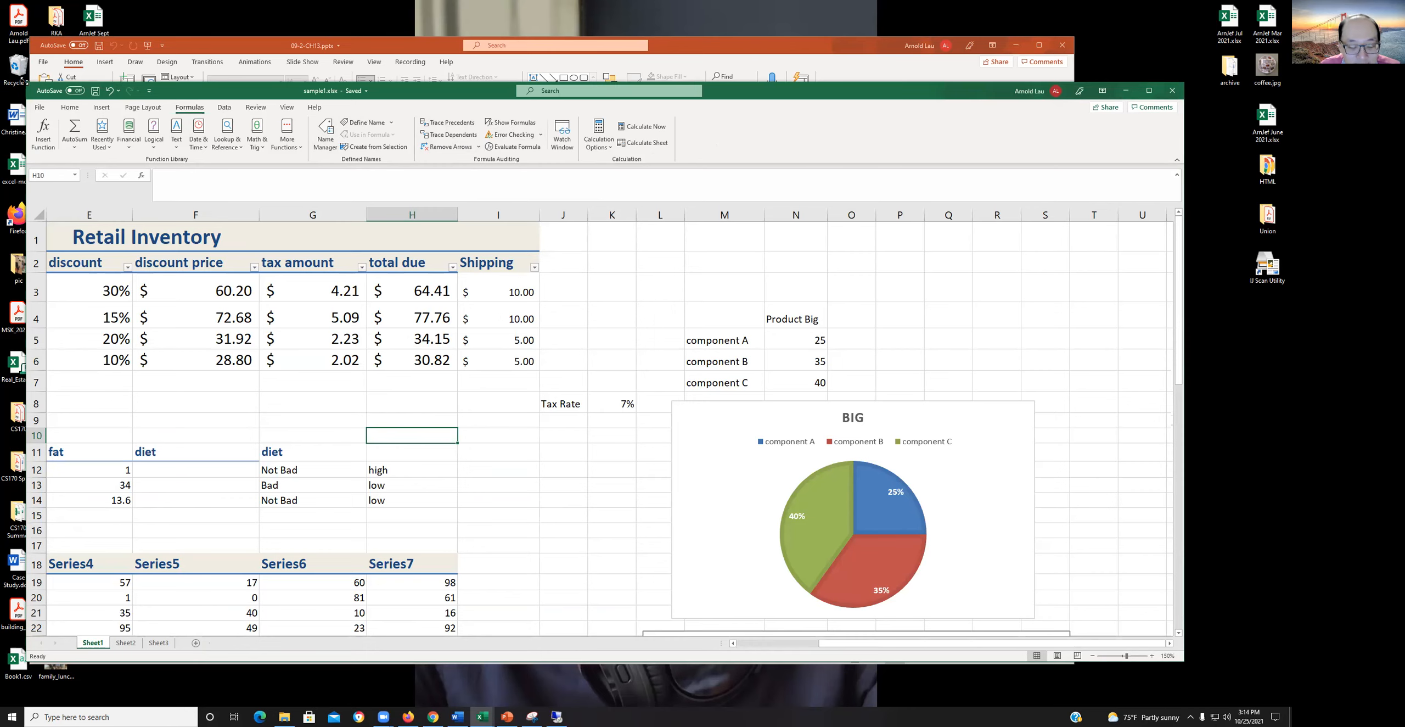
left_click_drag(23, 80, 124, 67)
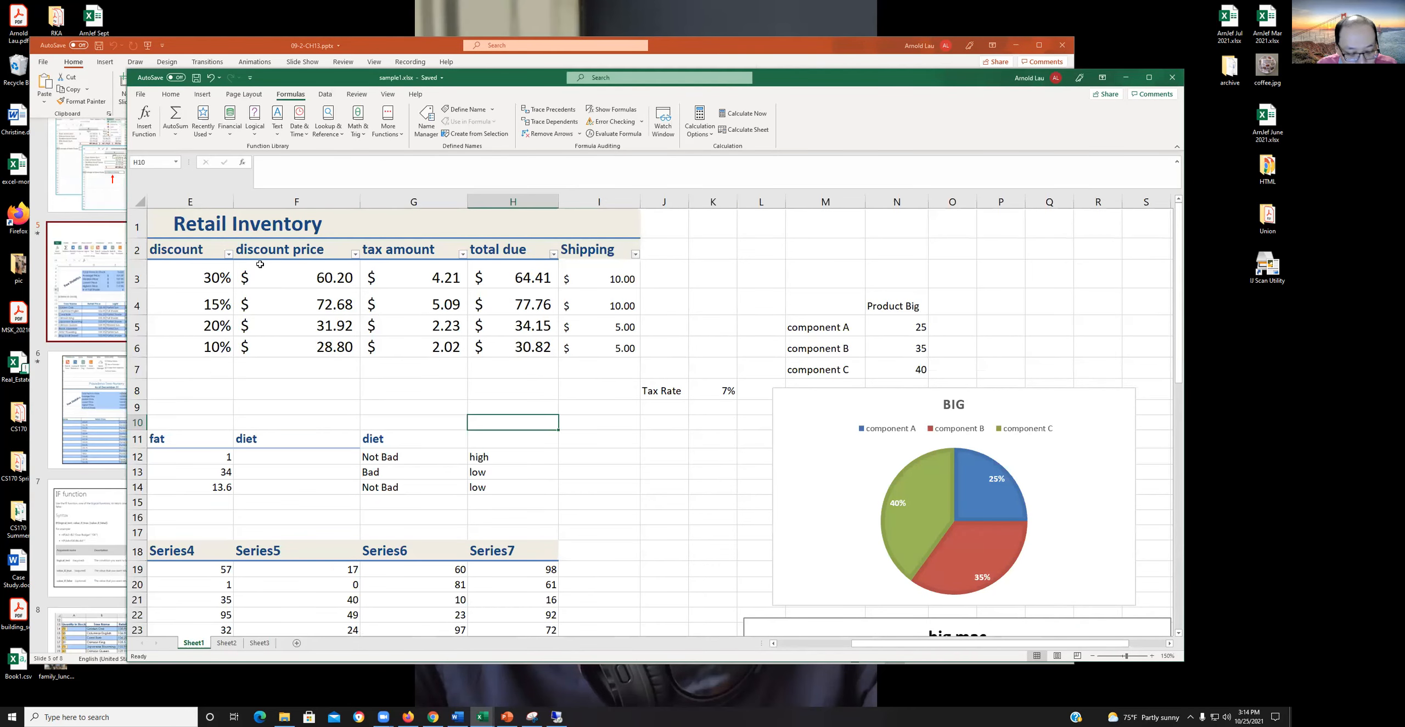
- Display formulas instead of values on Sheet1, examine them from the Retail Inventory table to the COUNT rows, and restore the values
key("ctrl+grave")
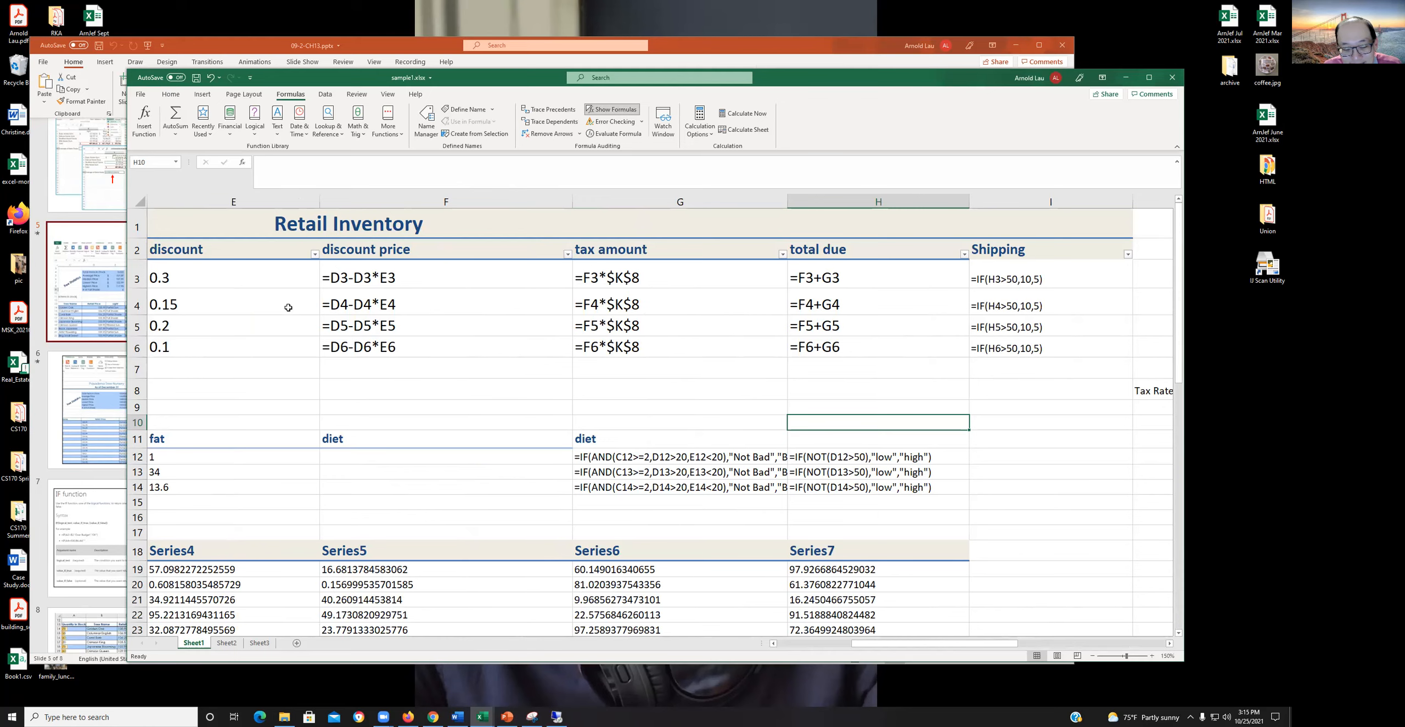
scroll(440, 445, "down", 1)
left_click_drag(921, 646, 813, 645)
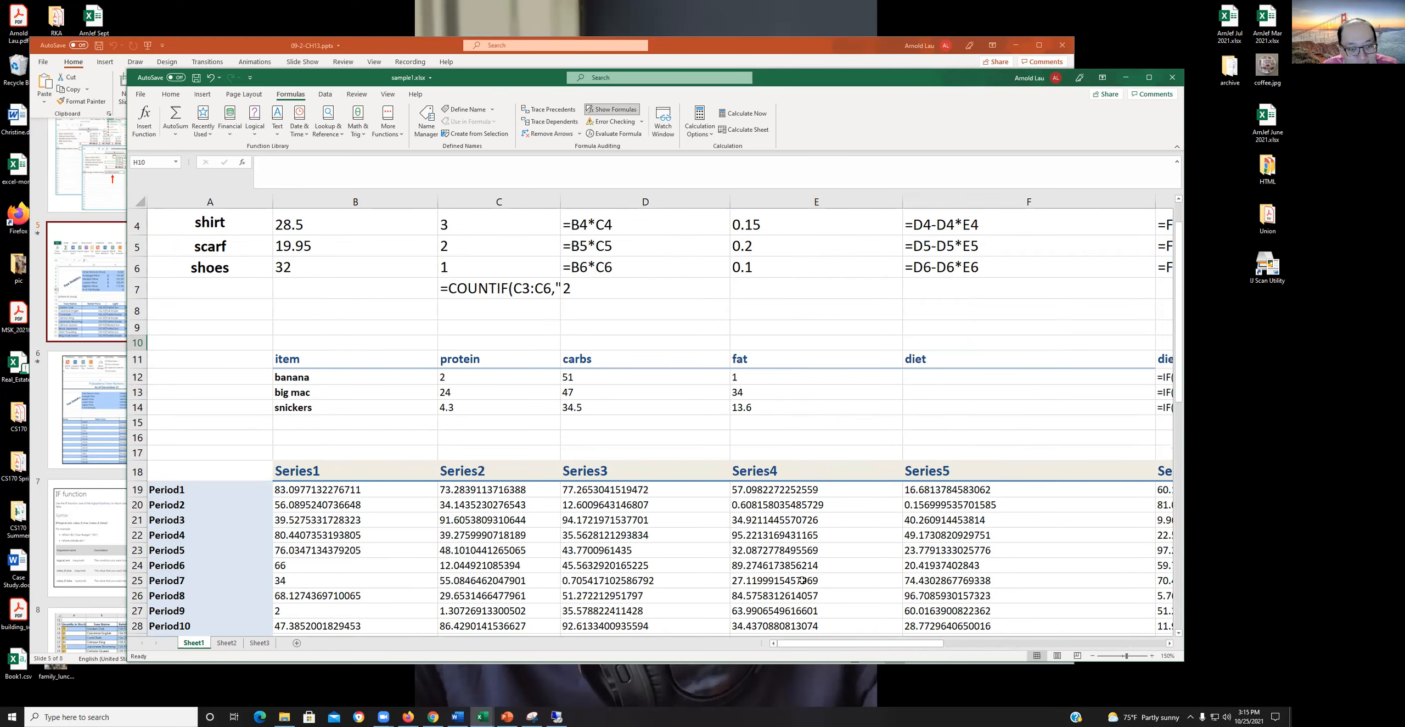
scroll(799, 565, "up", 1)
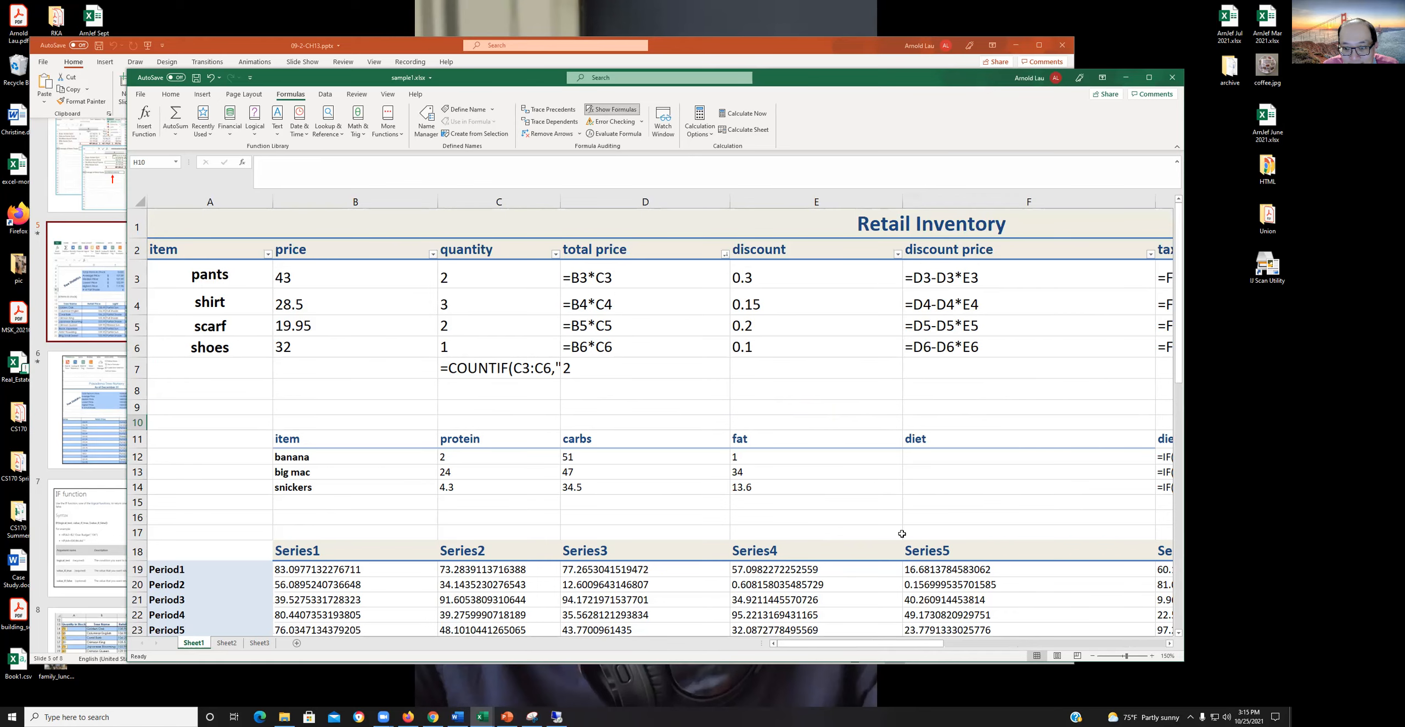
scroll(872, 510, "down", 5)
scroll(872, 510, "up", 5)
mouse_move(789, 644)
left_mouse_down()
mouse_move(878, 638)
mouse_move(723, 637)
mouse_move(788, 632)
left_mouse_up()
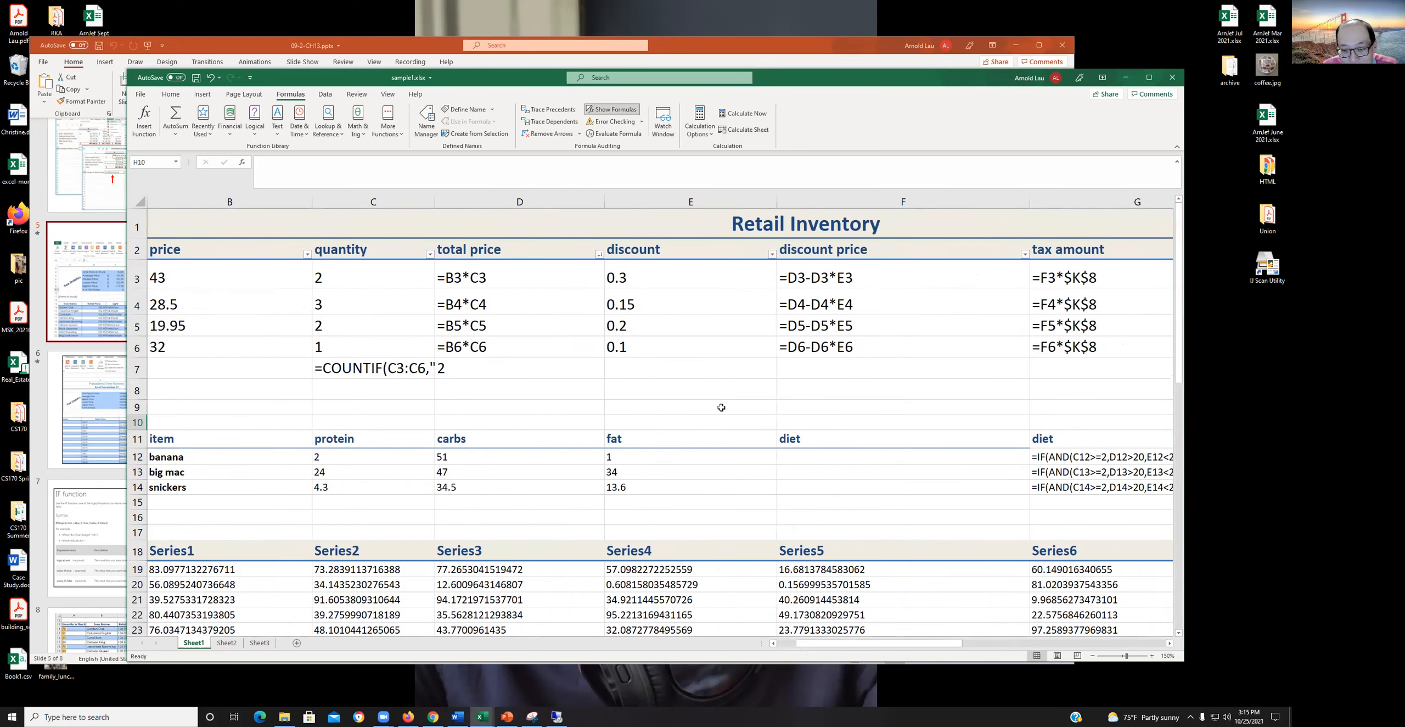
left_click_drag(826, 643, 885, 652)
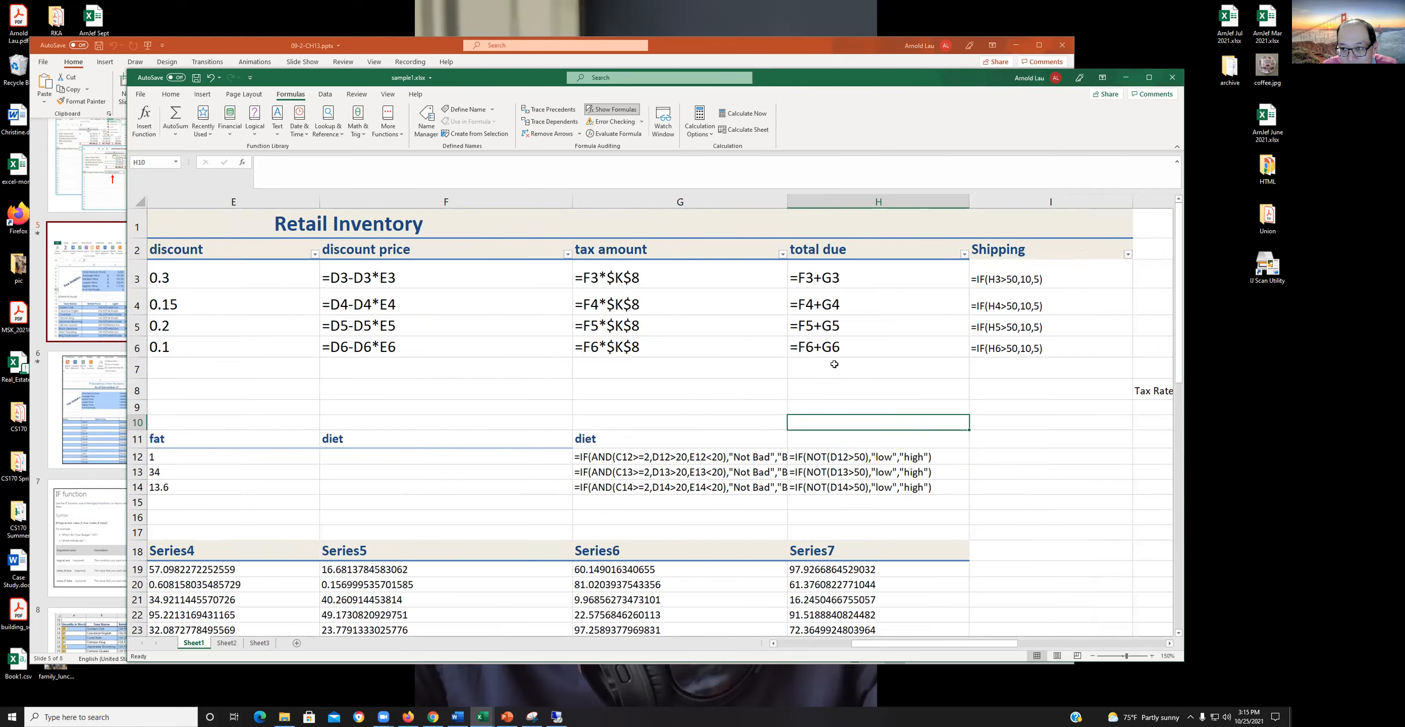
scroll(834, 364, "down", 6)
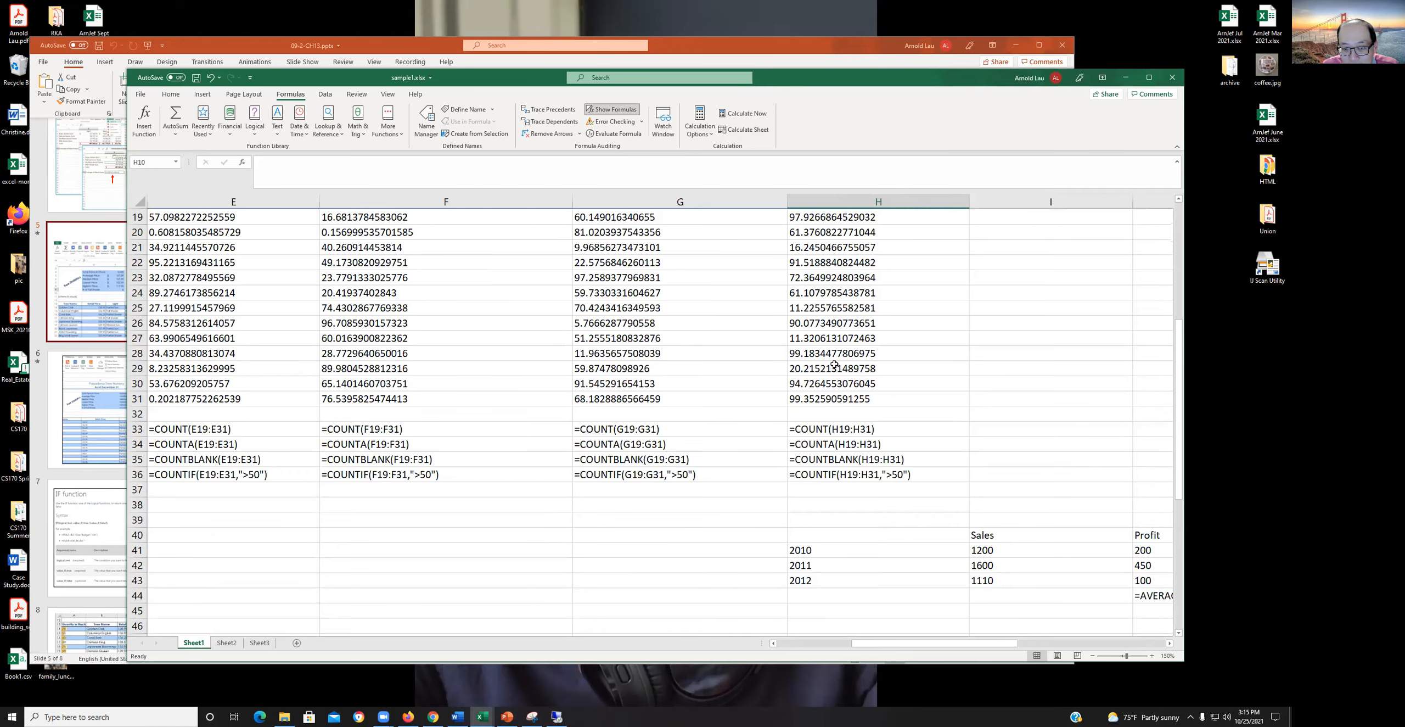
scroll(835, 364, "down", 1)
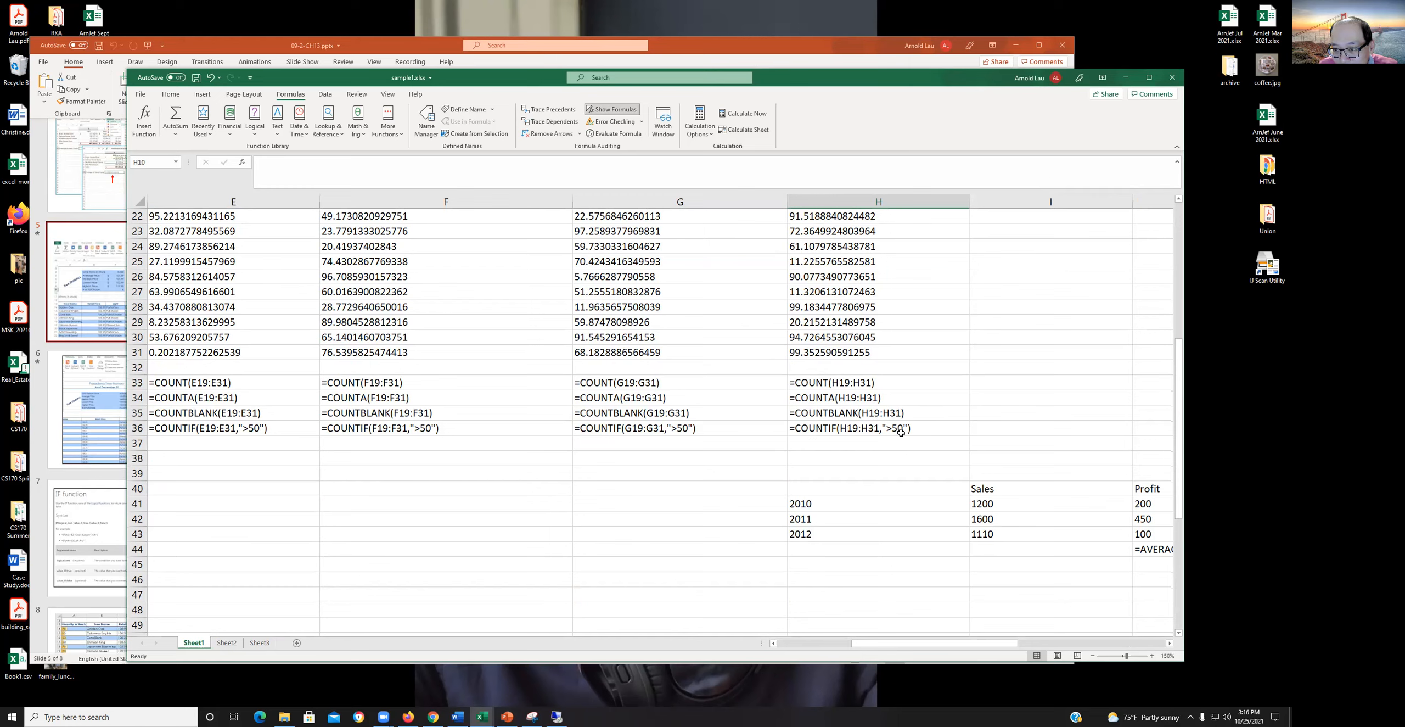
left_click_drag(994, 644, 900, 644)
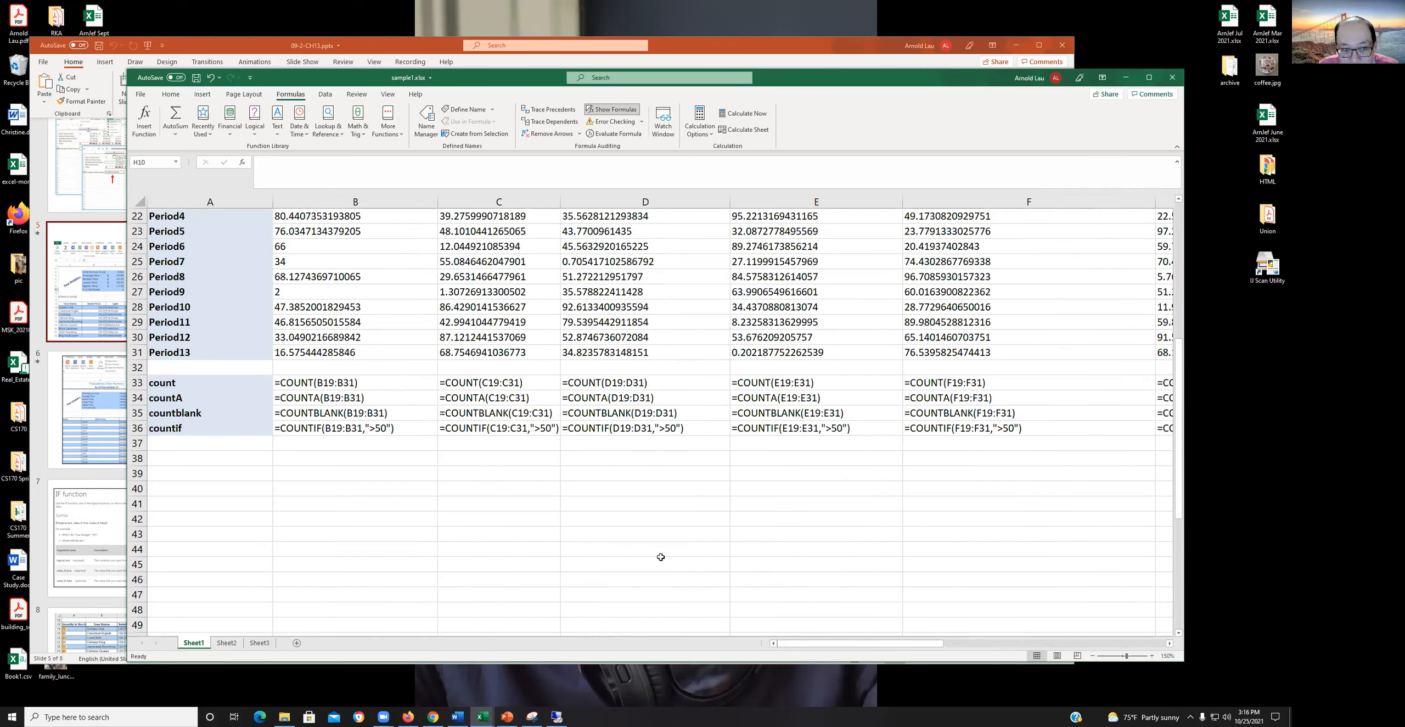
scroll(340, 397, "up", 7)
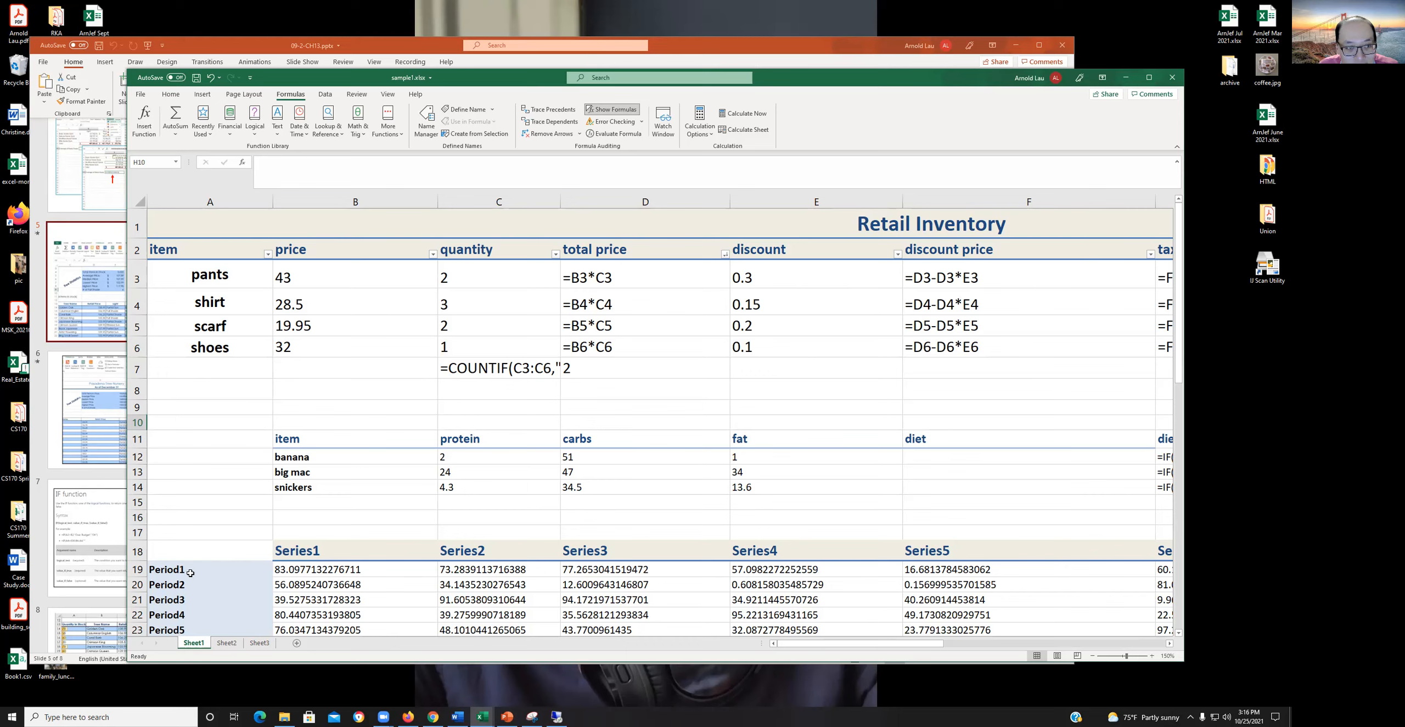
left_click(461, 220)
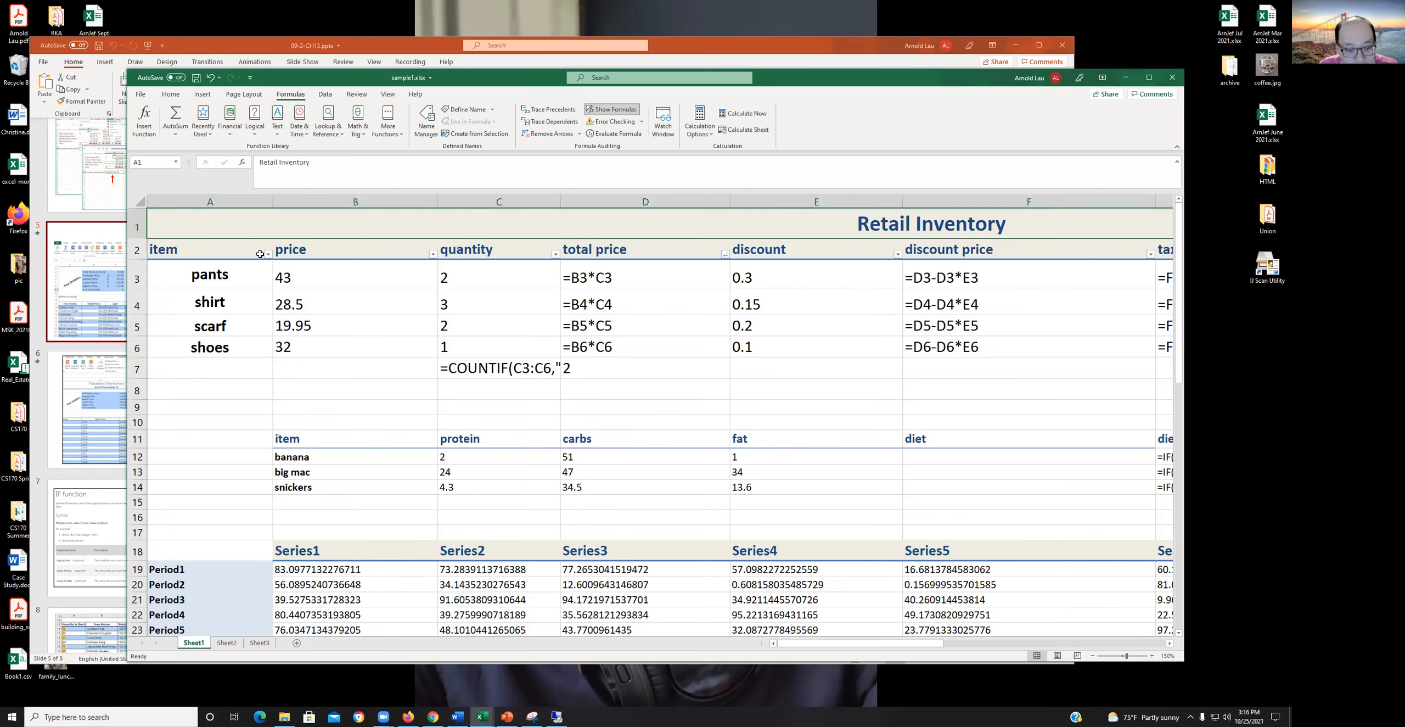
key("ctrl+grave")
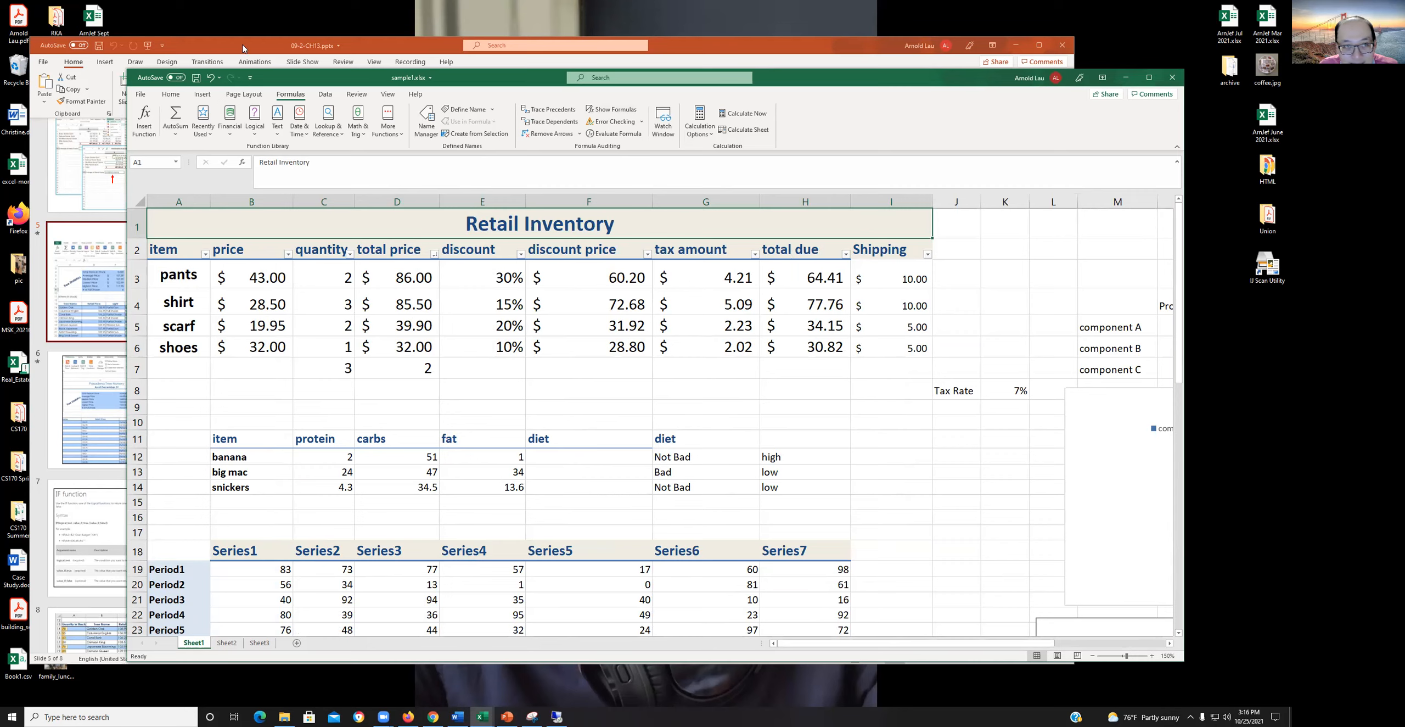
- Consult the Formulas slide in PowerPoint, return to the Excel workbook and toggle Show Formulas on and off again
left_click(363, 43)
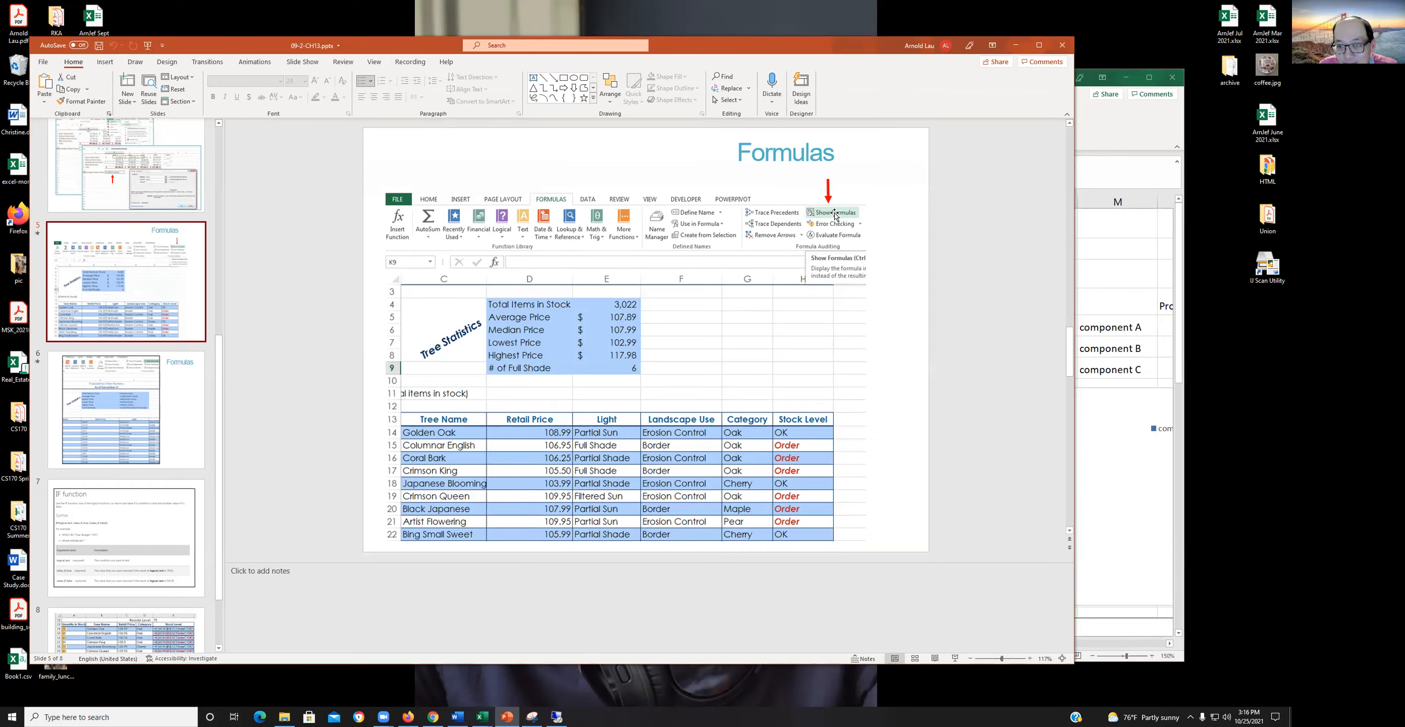
left_click(1092, 135)
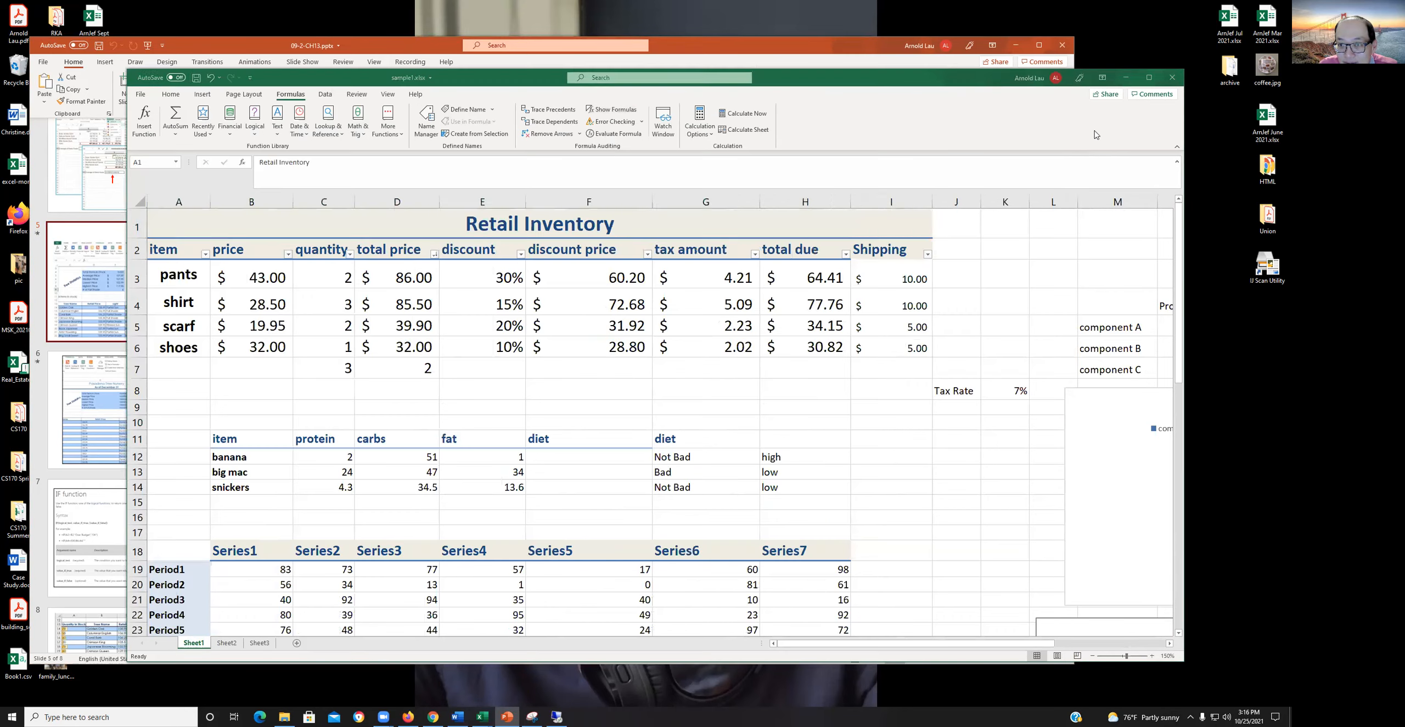
left_click(604, 109)
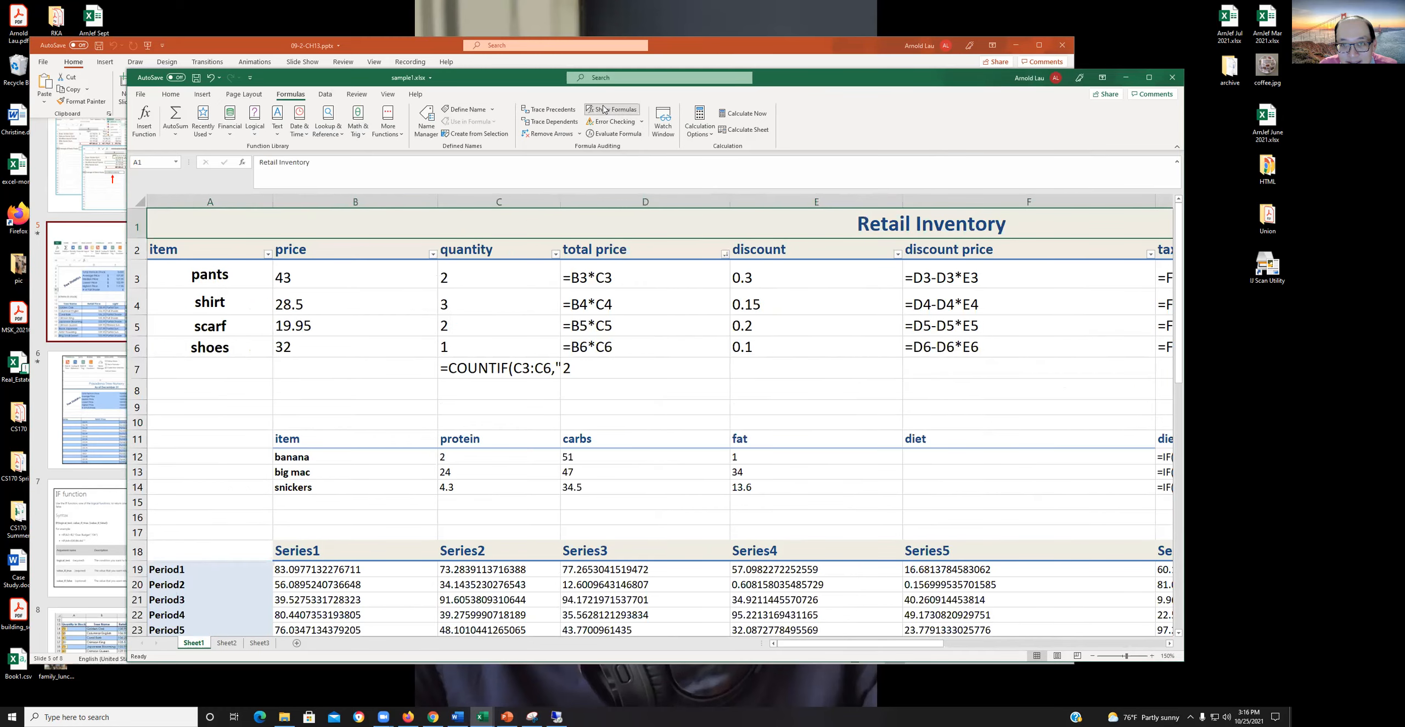
left_click(604, 109)
- Switch to the PowerPoint presentation and view slide 6 on Formulas and slide 7 on the IF function
left_click(439, 47)
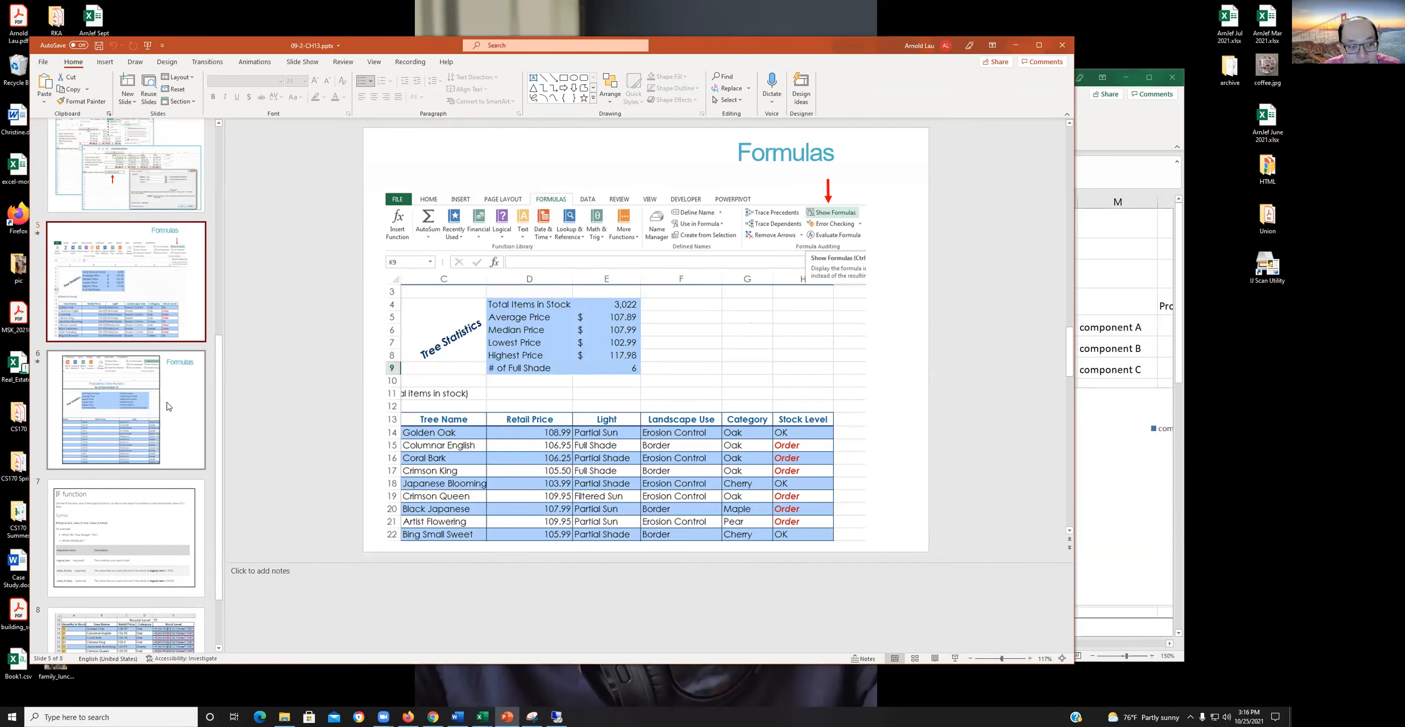
scroll(168, 406, "down", 1)
left_click(157, 336)
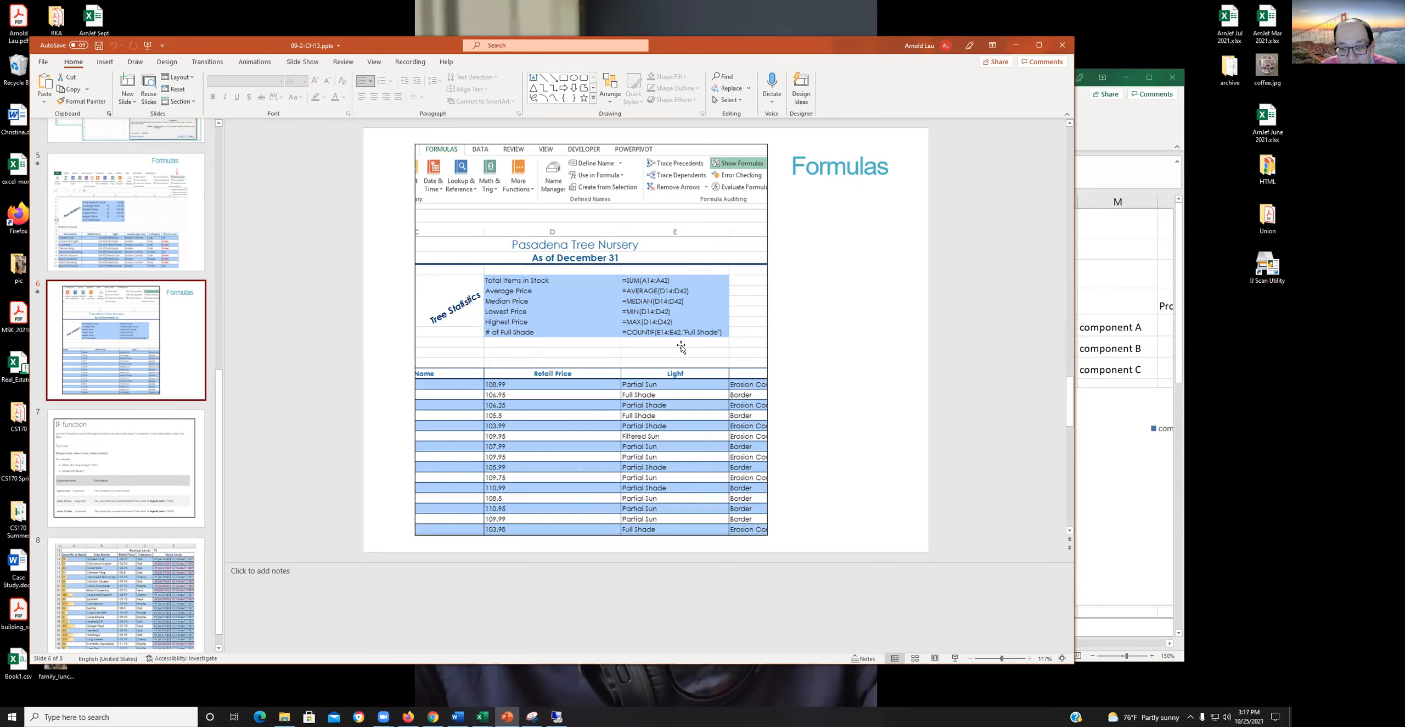
scroll(110, 412, "down", 1)
left_click(124, 436)
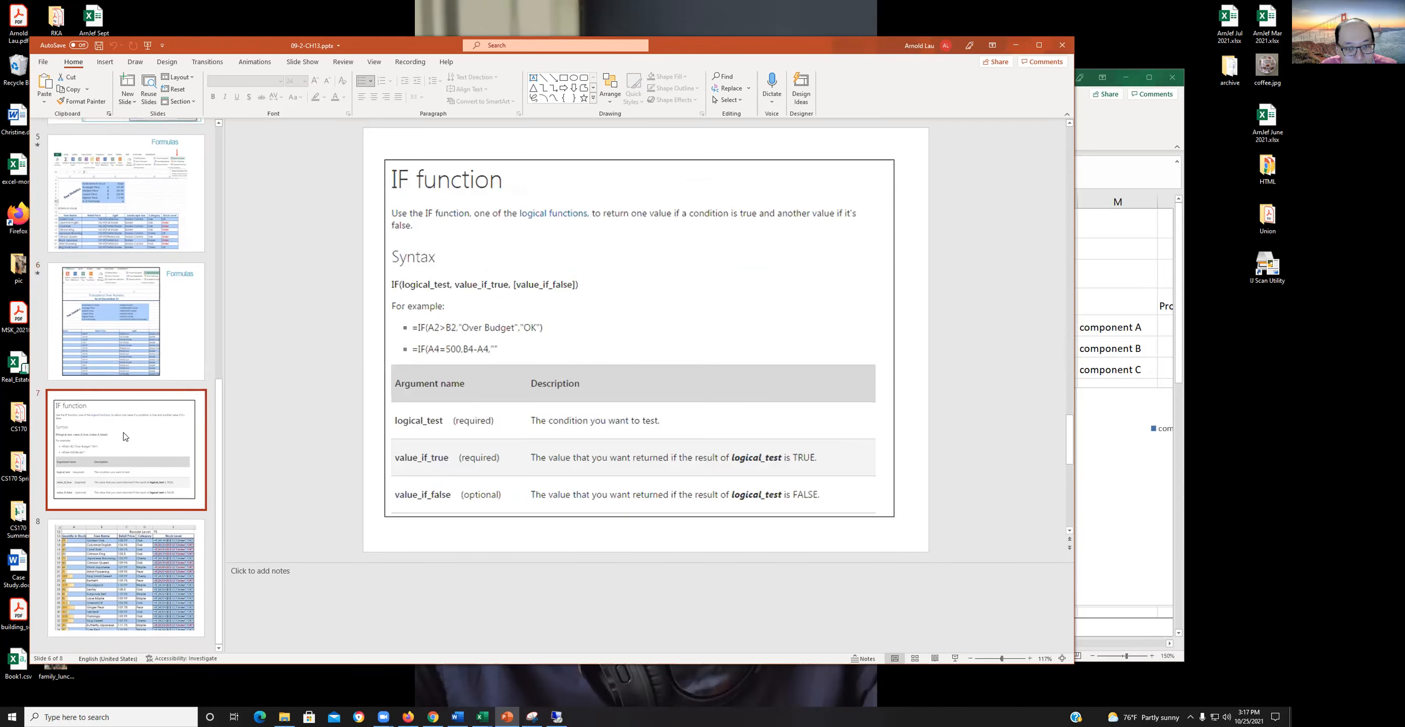